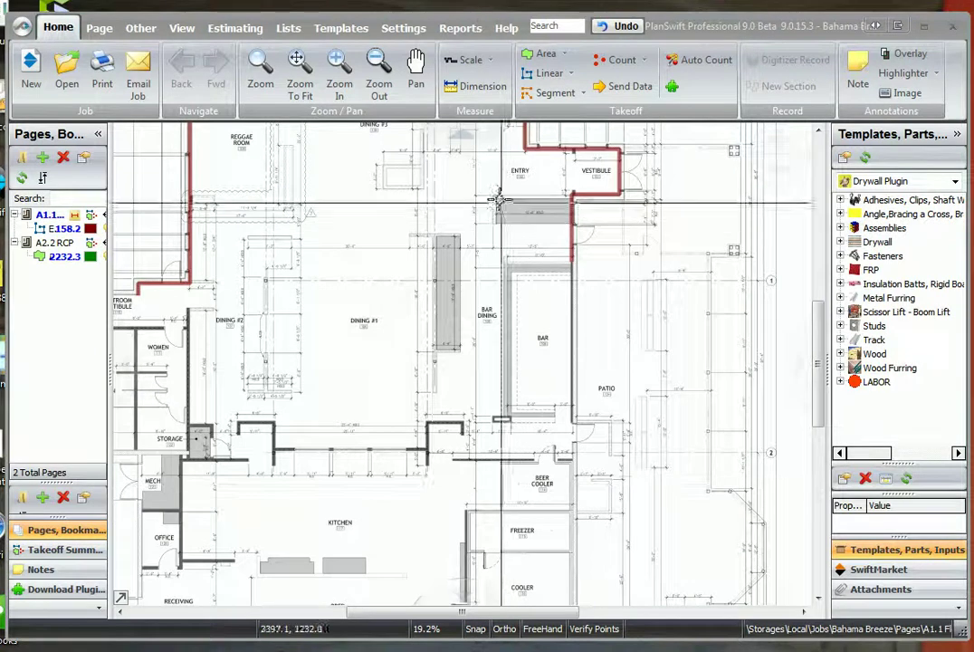
Open the advanced properties of the 1/2 Regular drywall part in the Drywall Plugin templates
click(462, 28)
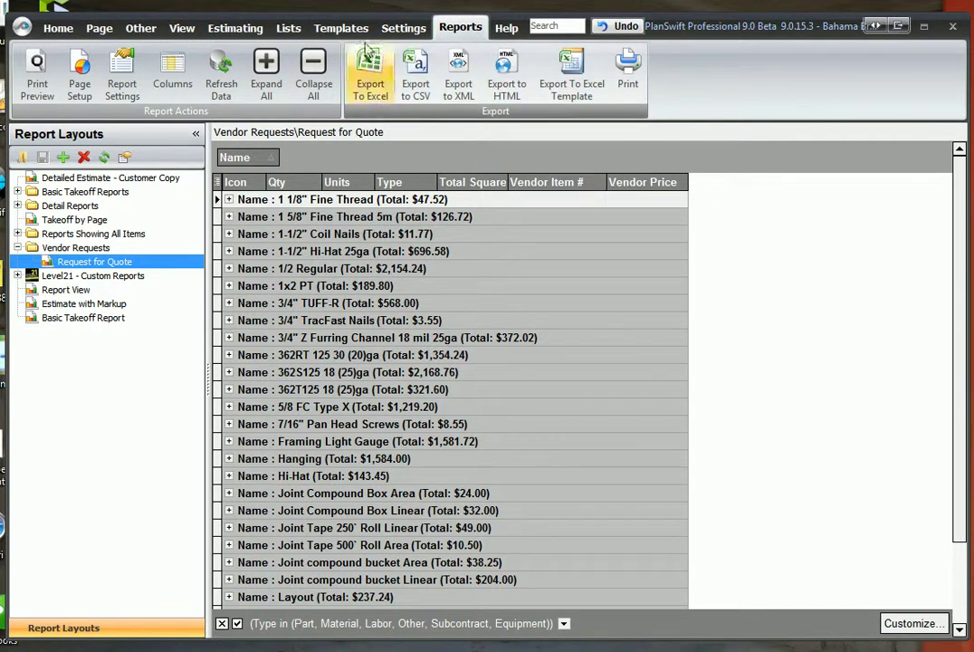
click(357, 29)
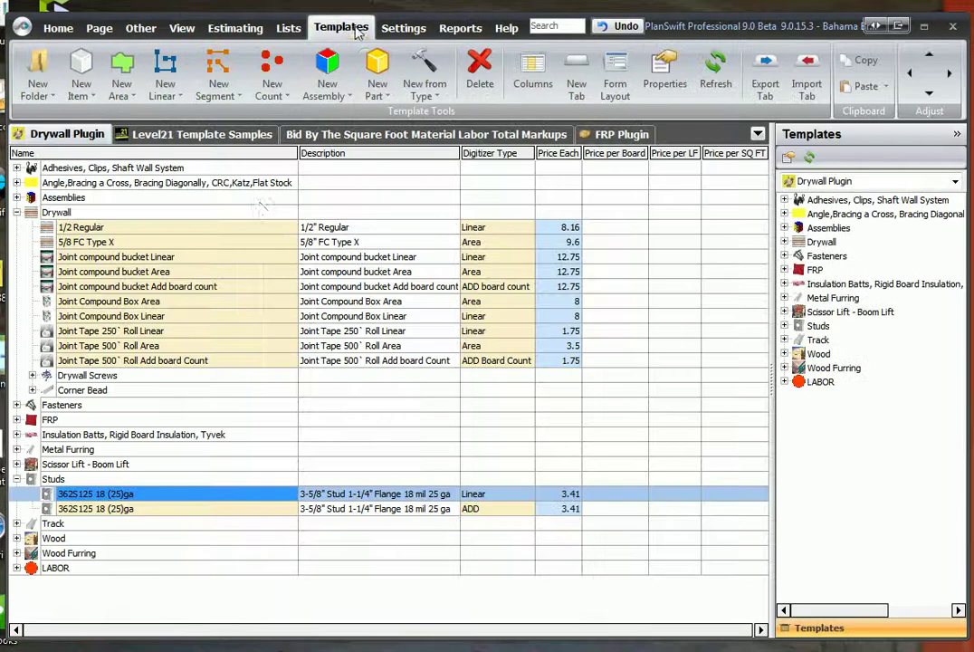
double_click(56, 228)
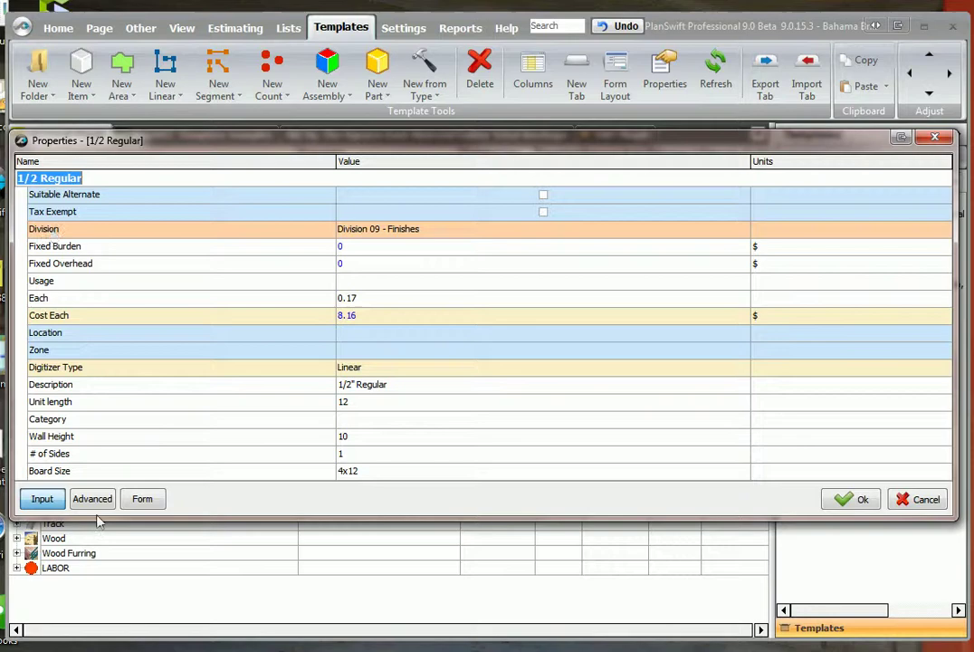
click(98, 502)
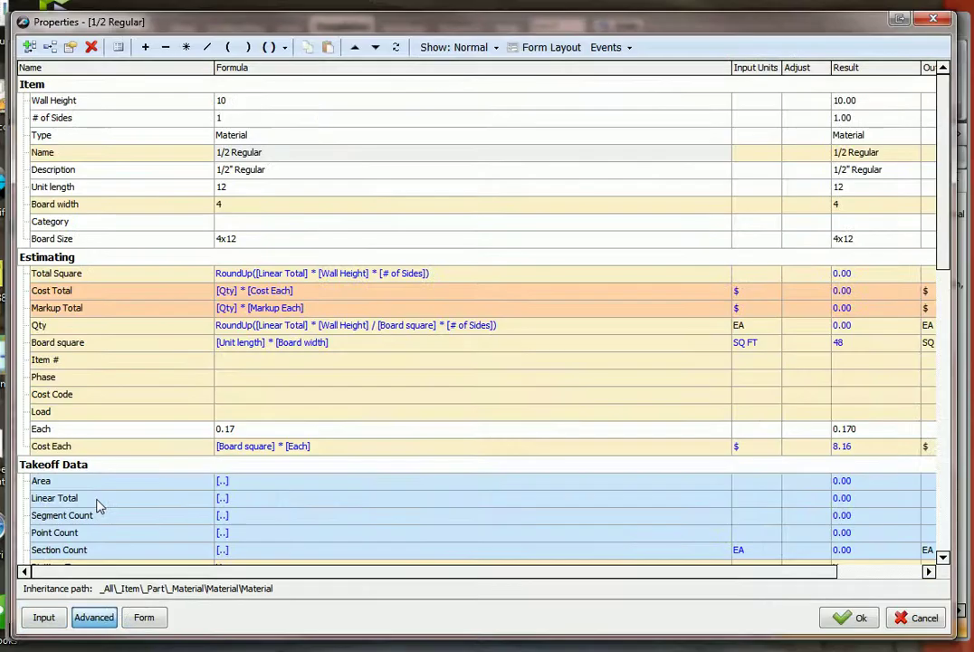
Examine the 1/2 Regular part's item properties from Wall Height to Board Size and its Qty formula, and close them without changes
click(92, 107)
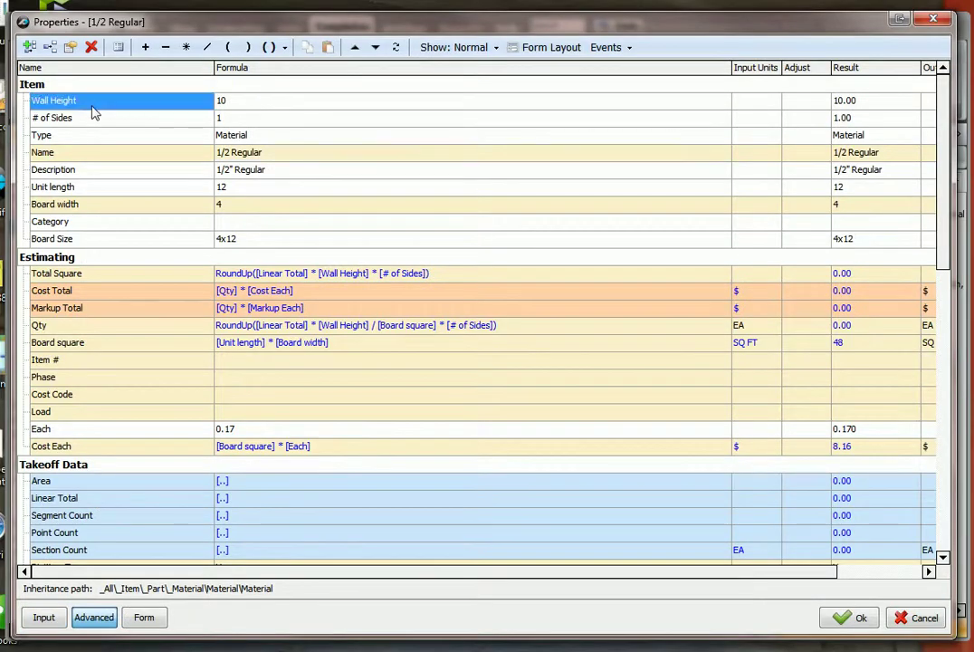
click(92, 119)
click(96, 136)
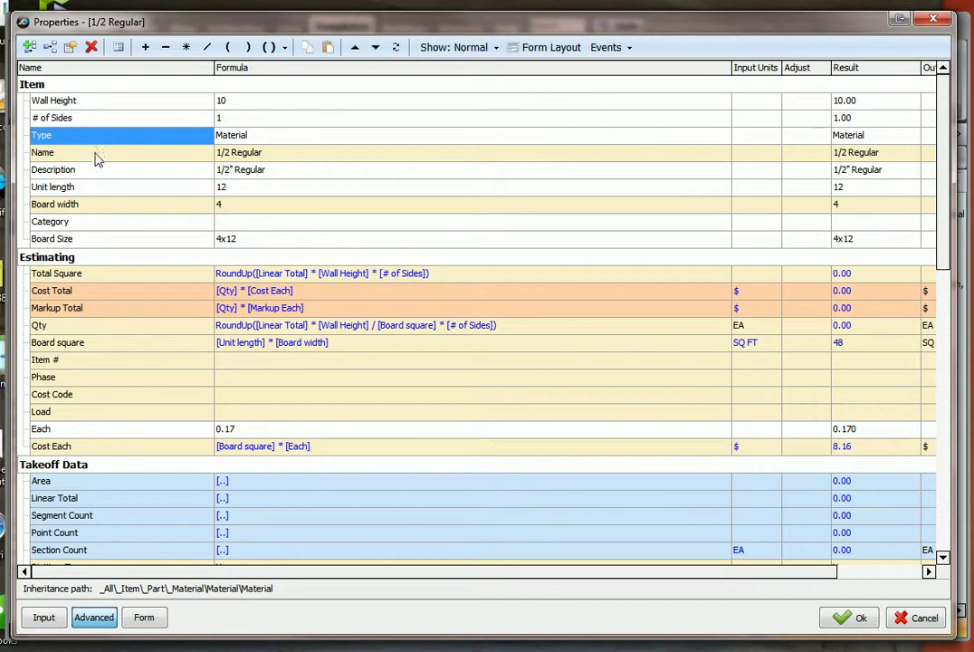
click(94, 155)
click(92, 172)
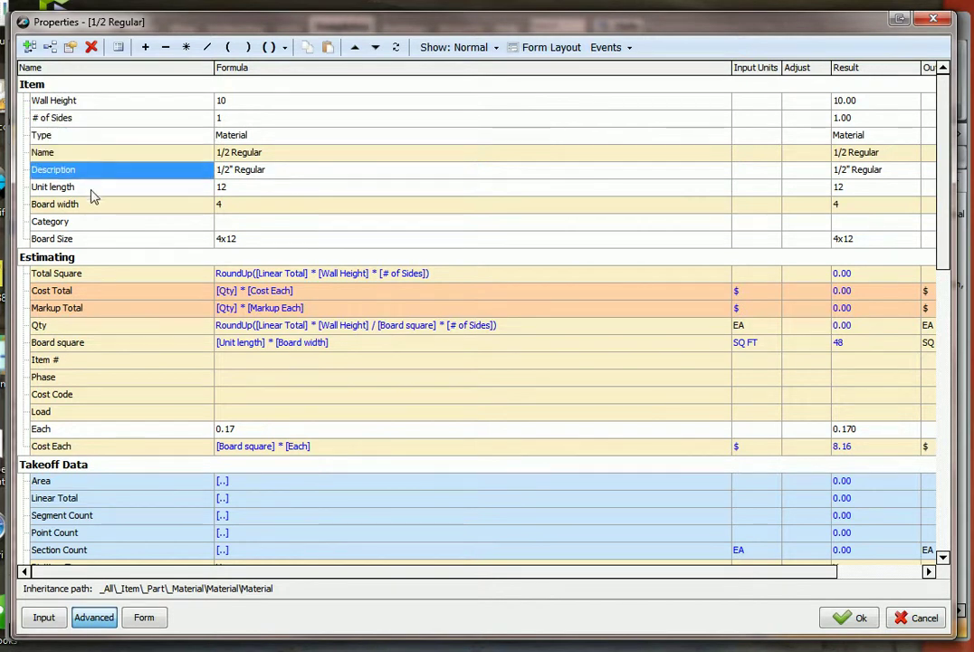
click(94, 190)
click(93, 206)
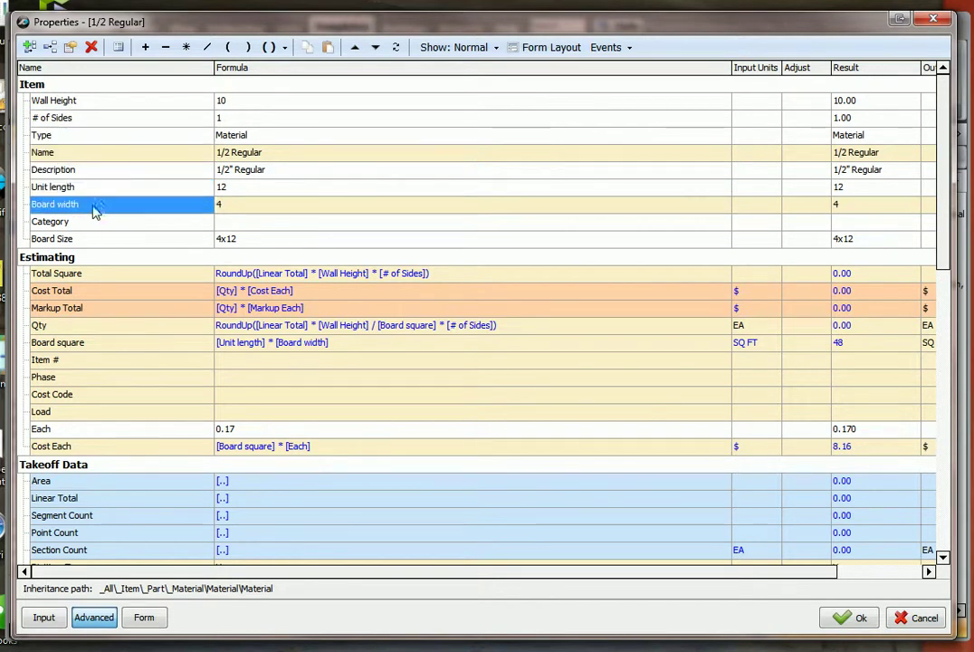
click(91, 227)
click(96, 243)
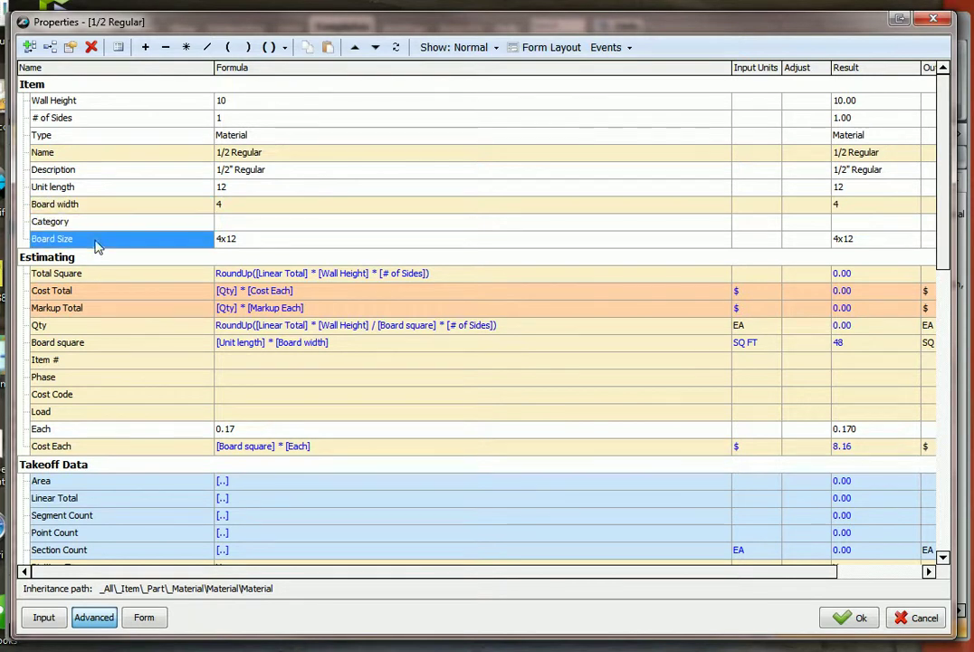
click(109, 328)
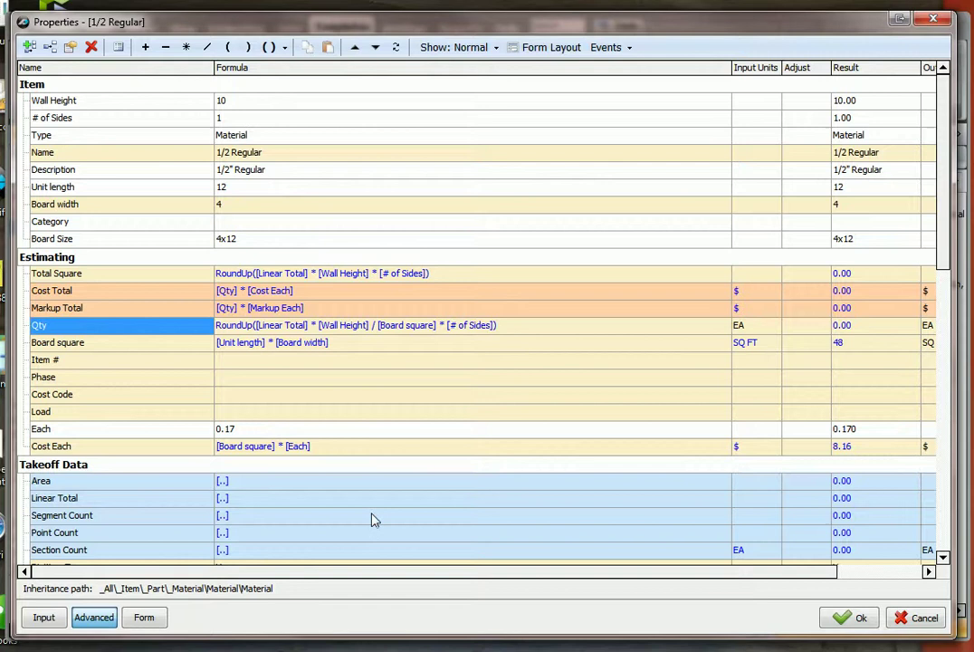
click(922, 619)
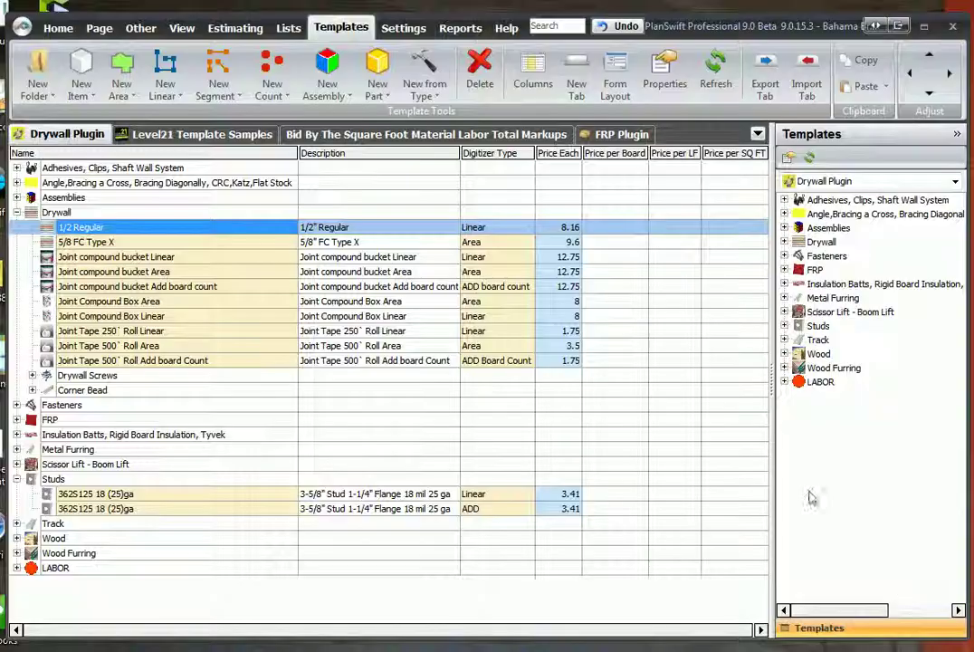
Examine the Description, On Center Spacing and Unit Length properties of the linear 362S125 18 (25)ga stud, and close them without changes
double_click(73, 494)
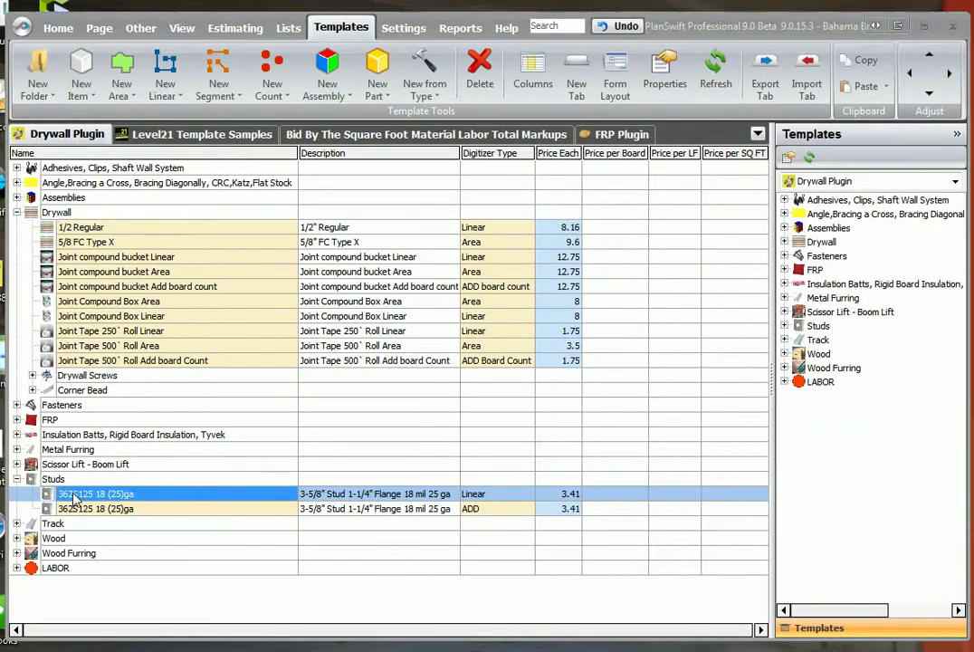
click(94, 483)
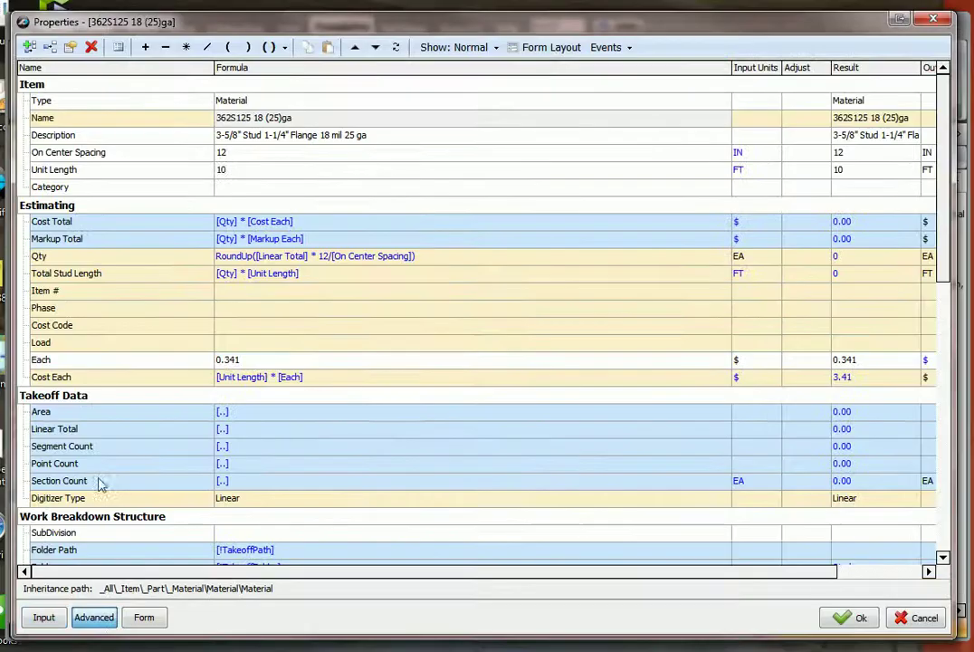
click(89, 101)
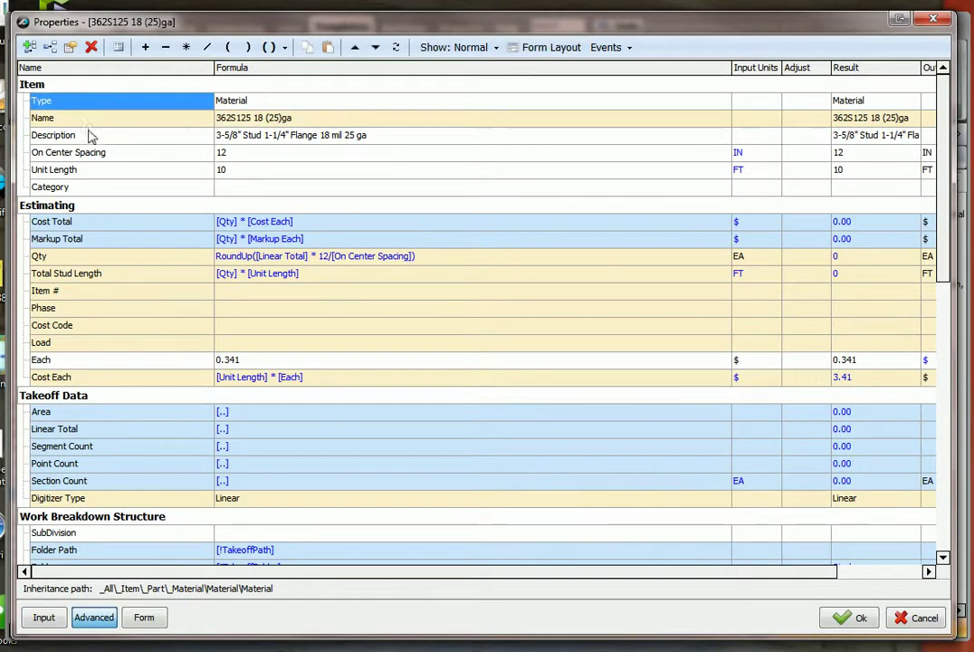
click(93, 137)
click(96, 153)
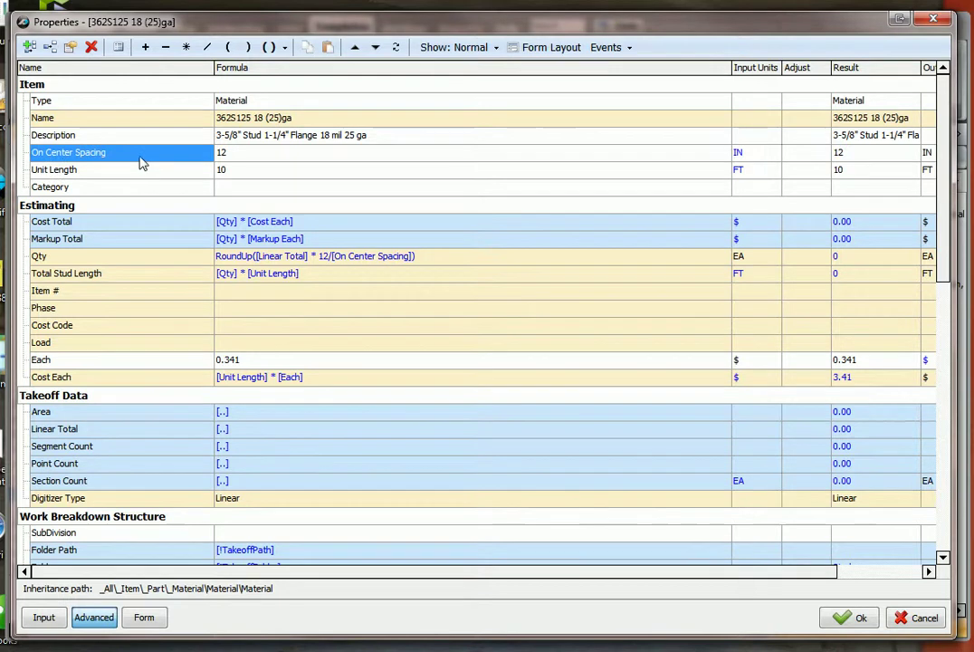
click(94, 172)
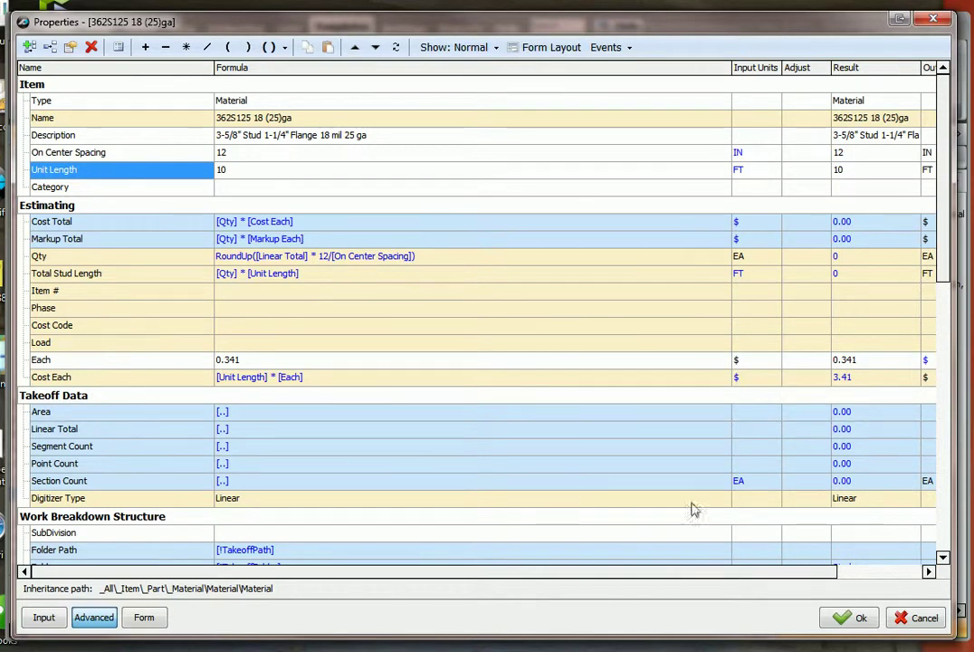
click(919, 619)
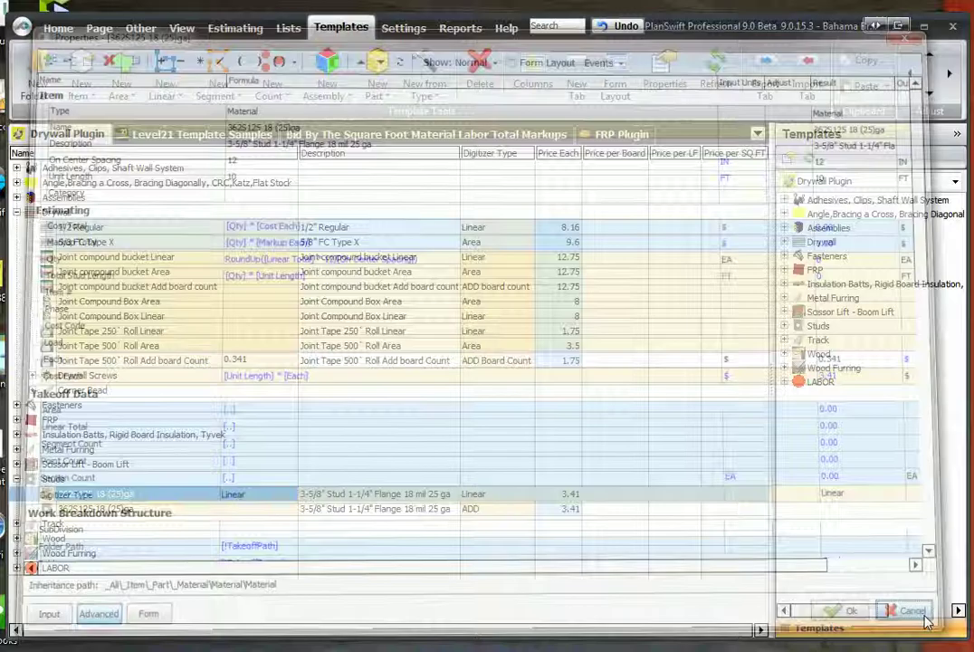
Add a column named Board Size to the Request for Quote report and widen it to show its full heading
click(461, 29)
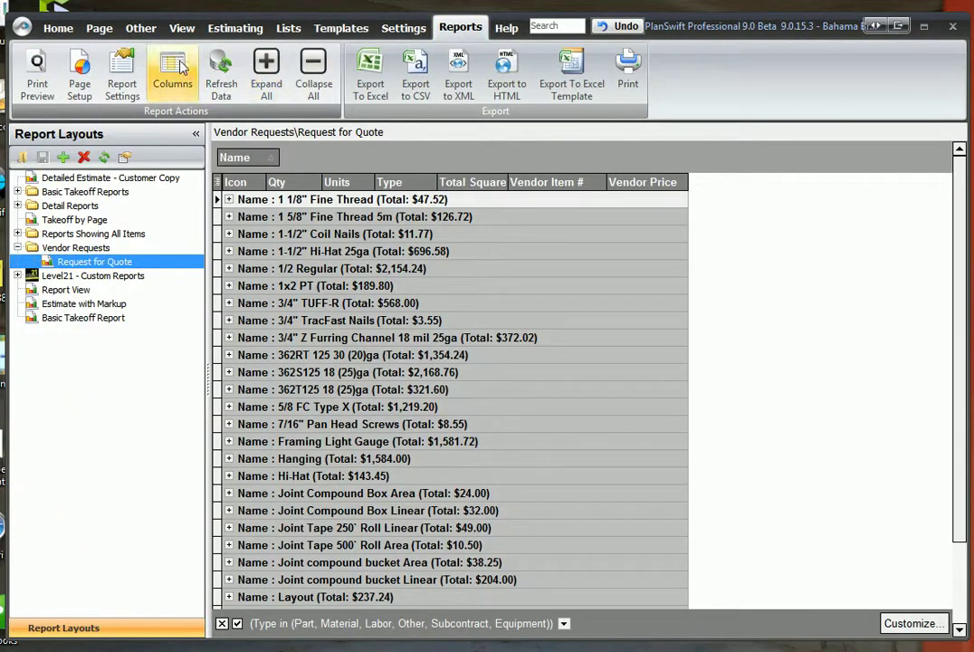
click(174, 70)
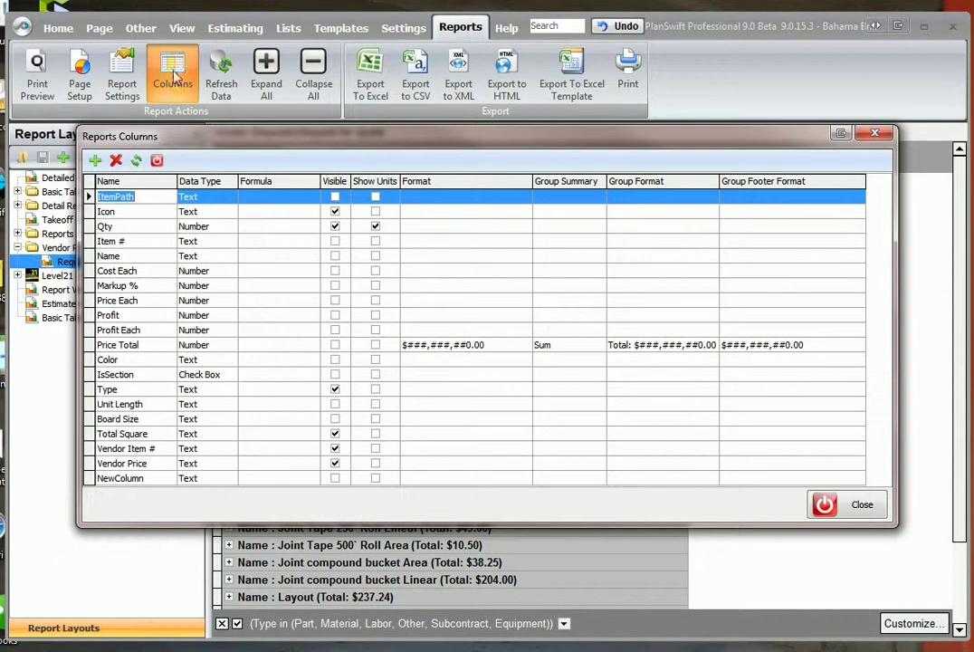
click(95, 160)
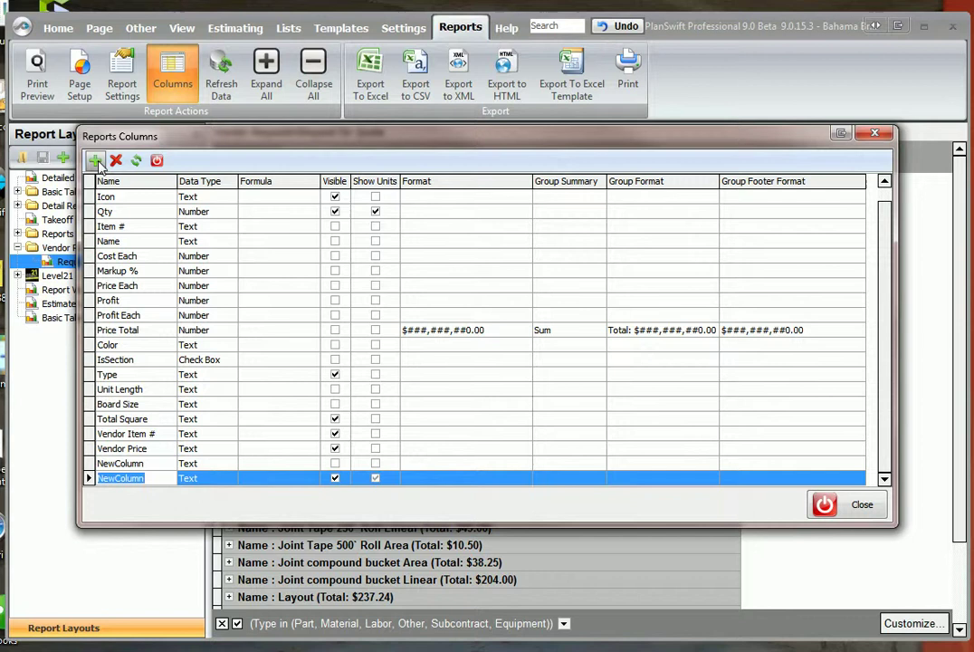
text(Board Size)
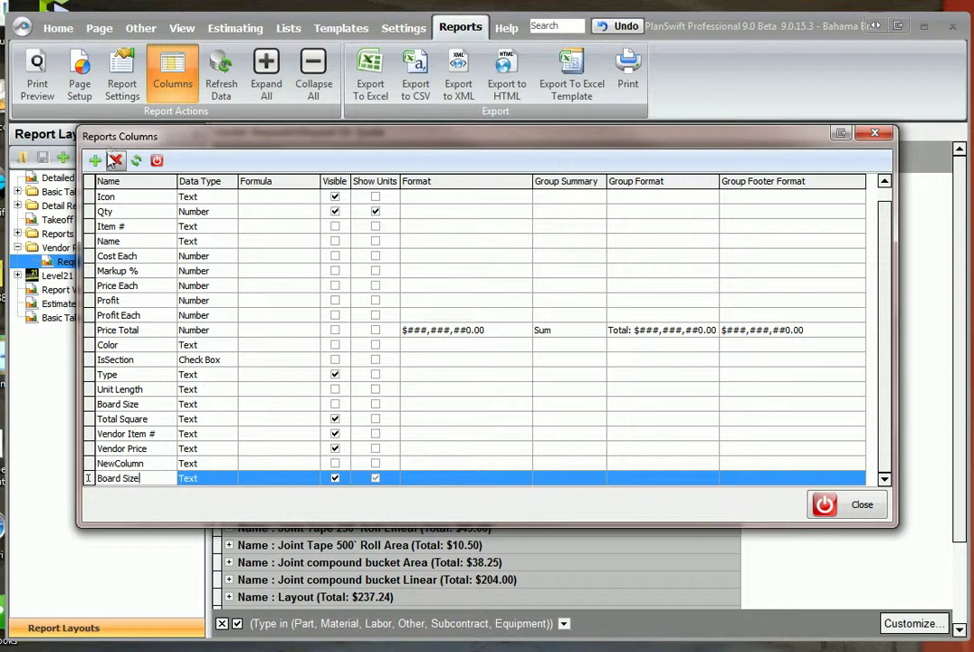
click(863, 505)
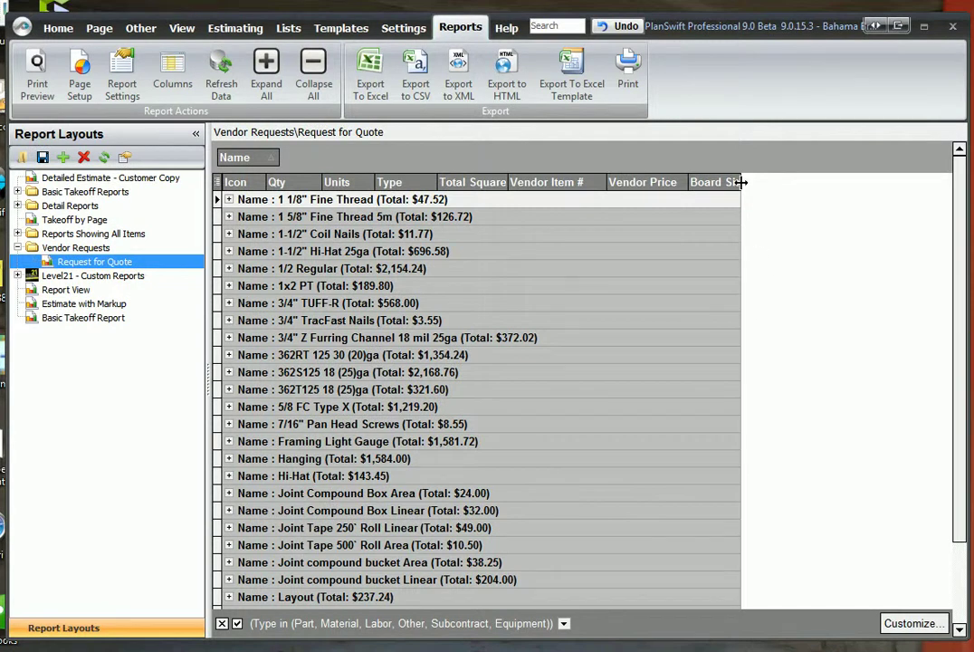
drag(738, 188, 749, 187)
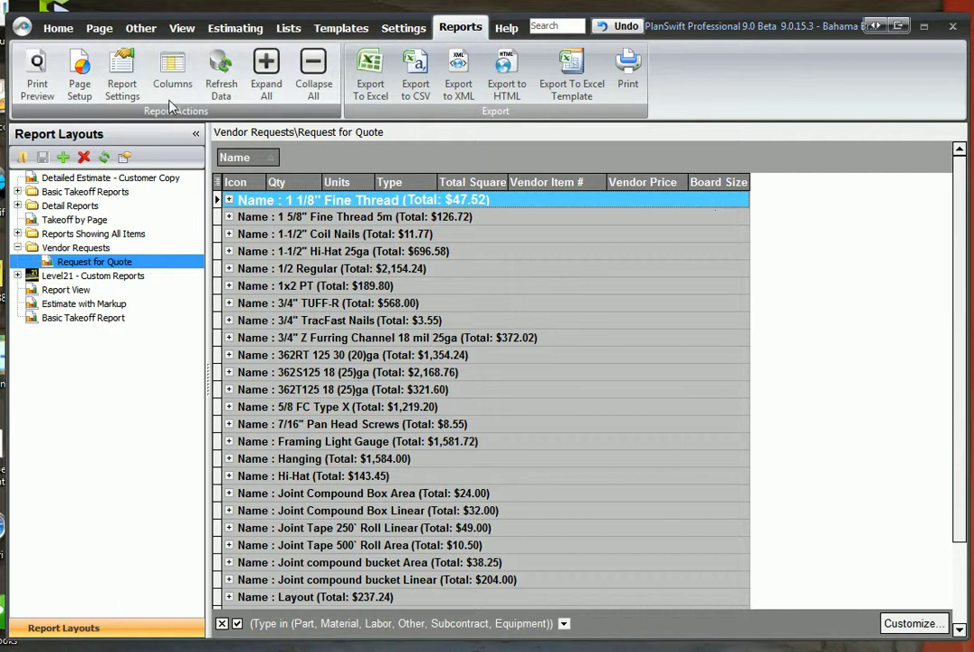
Add three more columns to the Request for Quote report, named Unit Length, Total Square and Total Stud Length
click(174, 72)
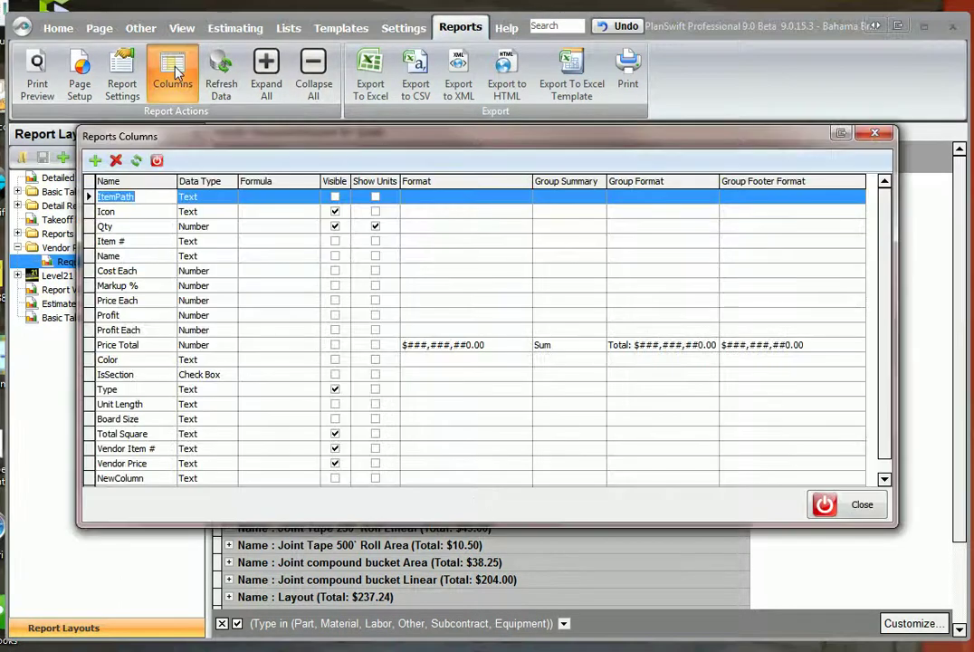
click(95, 160)
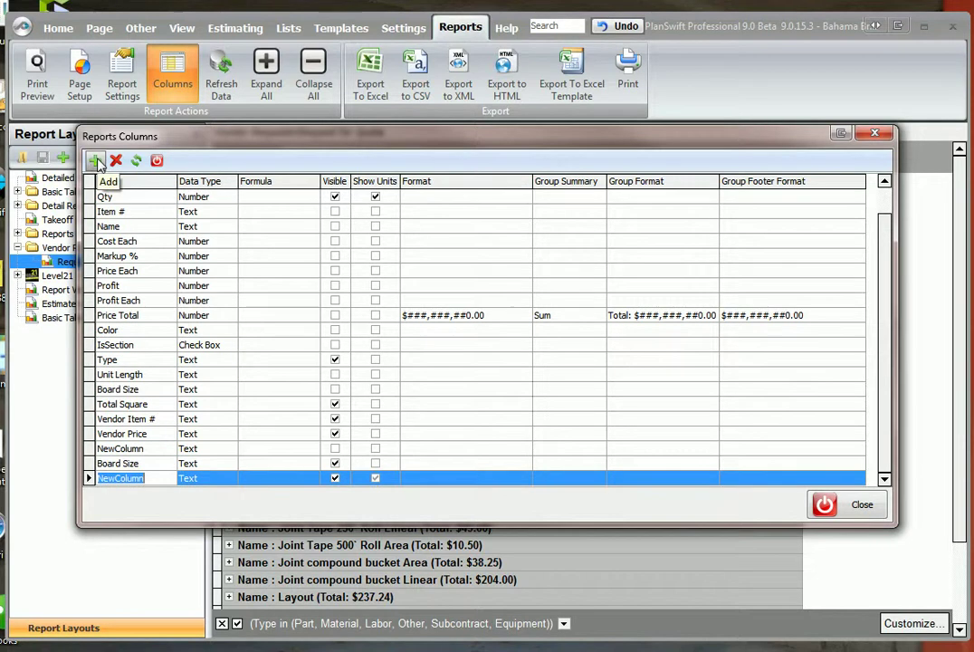
text(Unit Length)
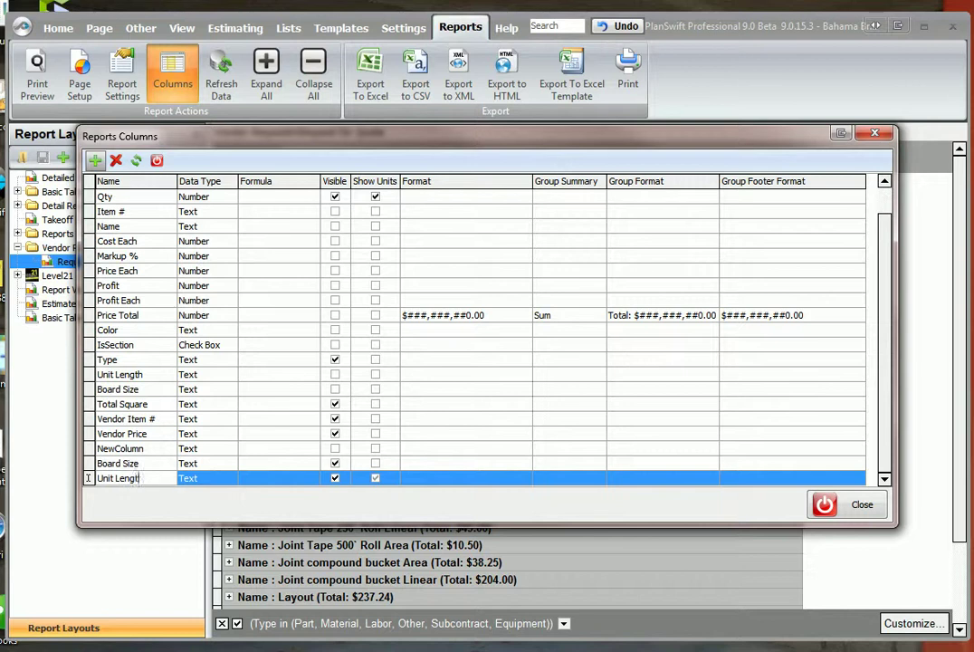
click(94, 160)
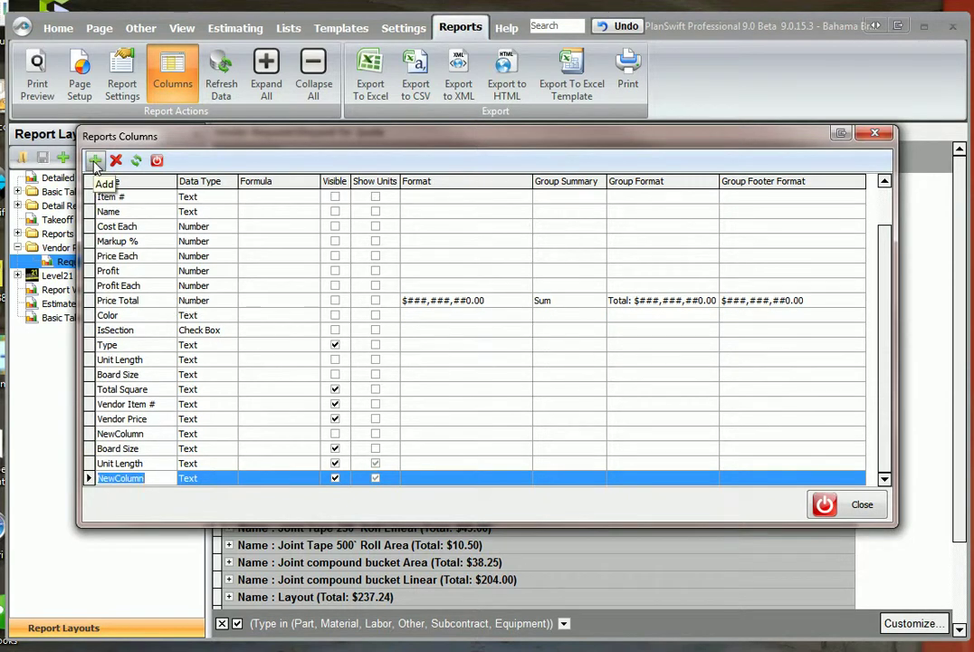
text(Total Square)
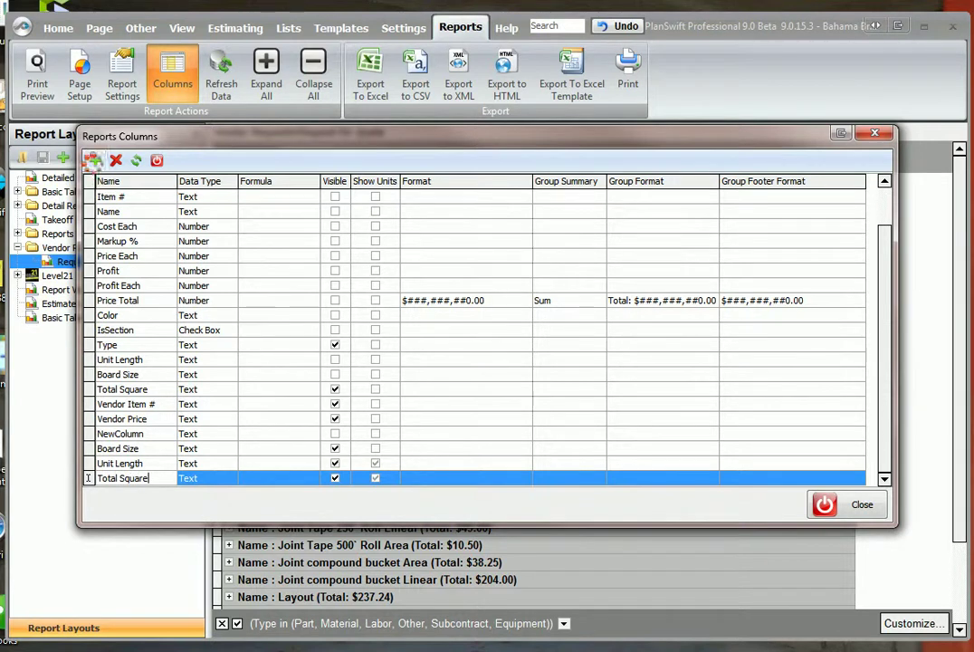
click(94, 160)
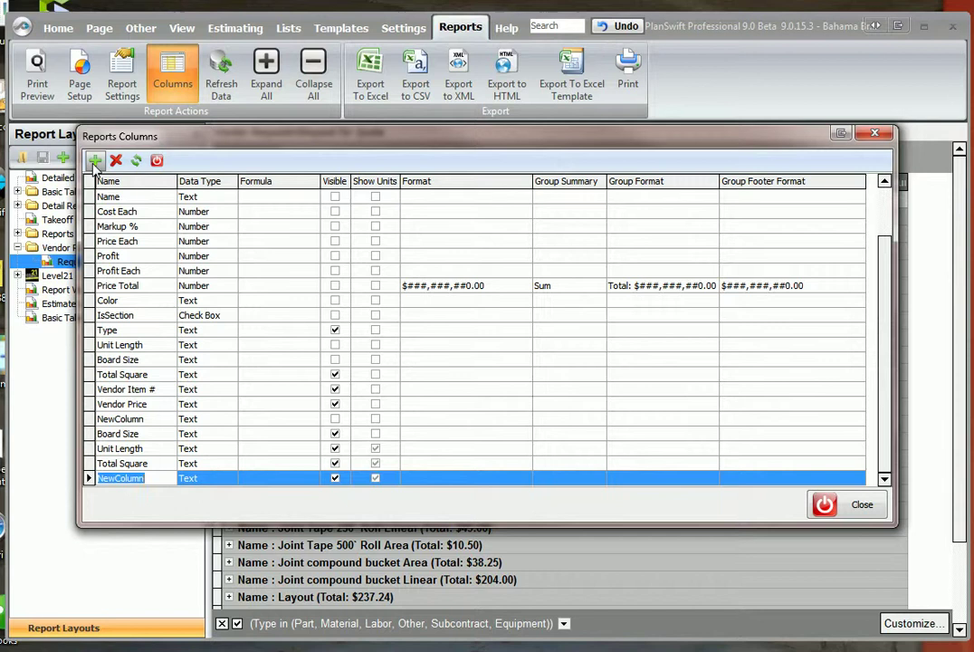
text(Total Stud Length)
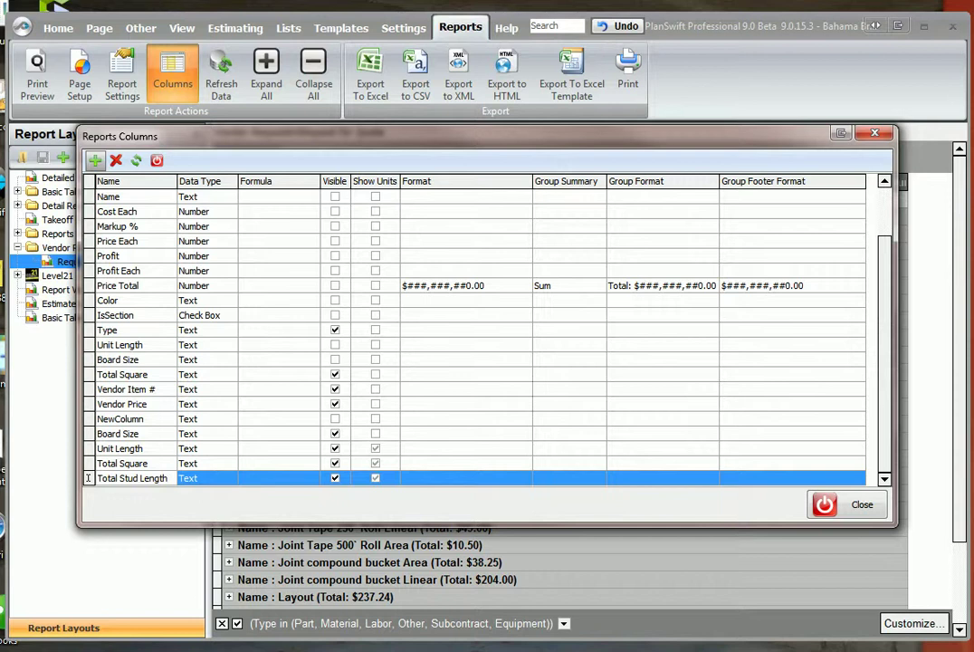
click(157, 161)
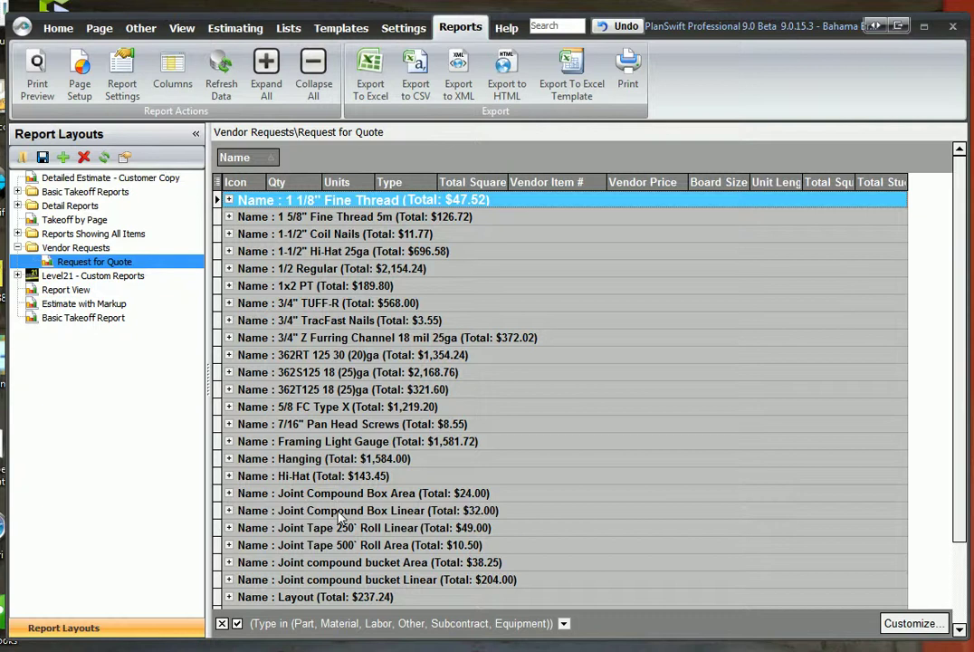
Collapse the report layouts list and fit the new Total Stud Length, Total Square and Unit Length columns to their headings
click(195, 134)
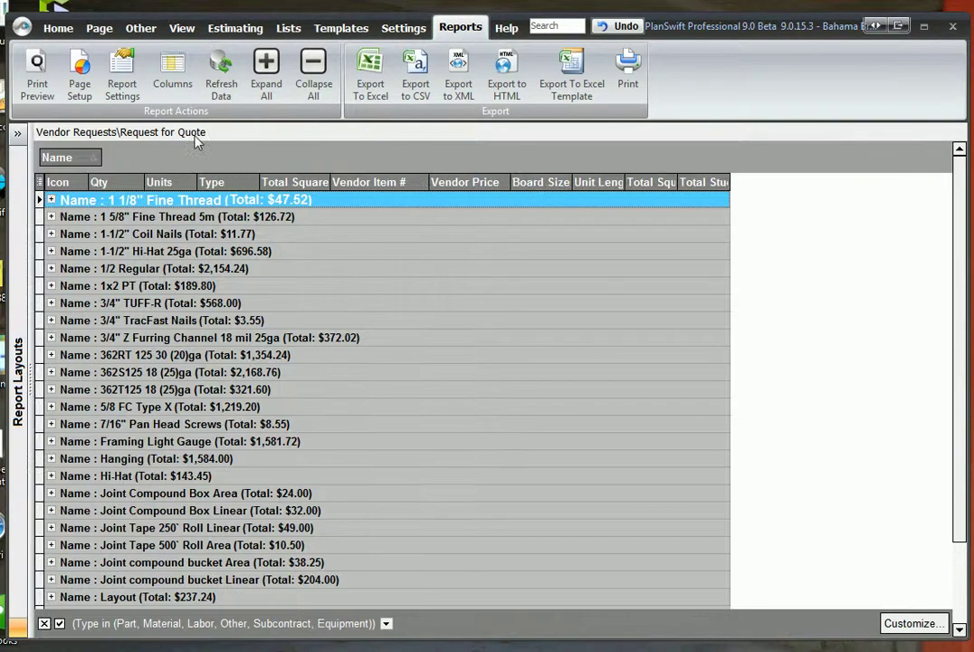
double_click(730, 182)
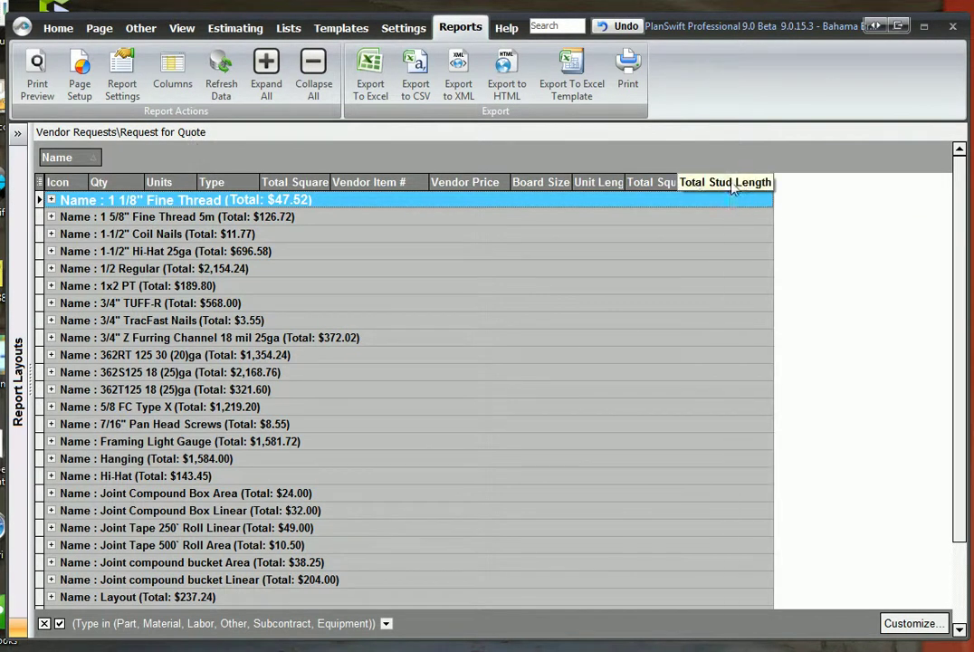
double_click(677, 182)
drag(624, 178, 625, 178)
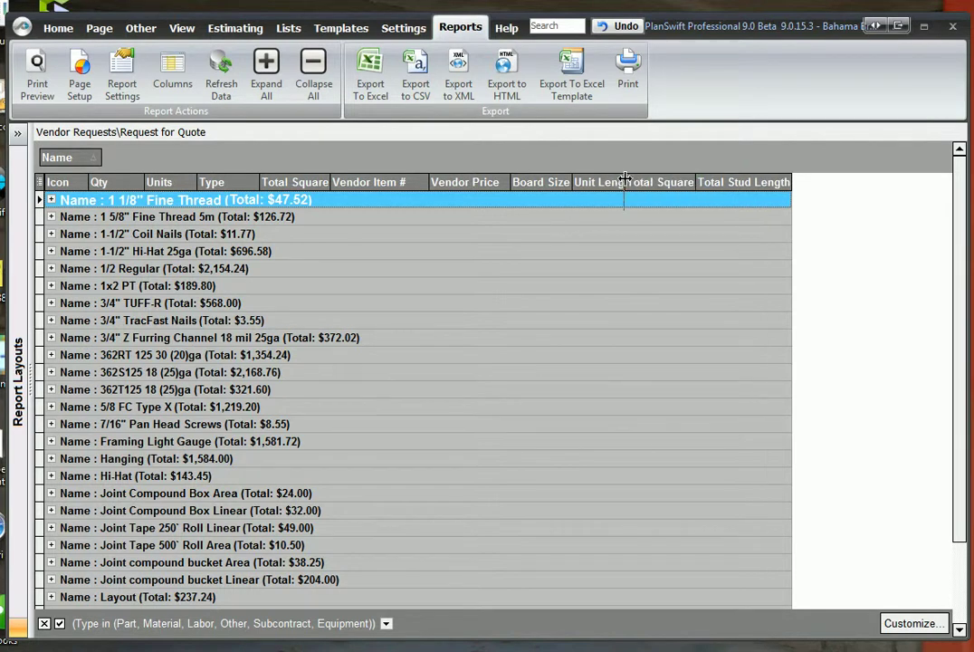
double_click(625, 178)
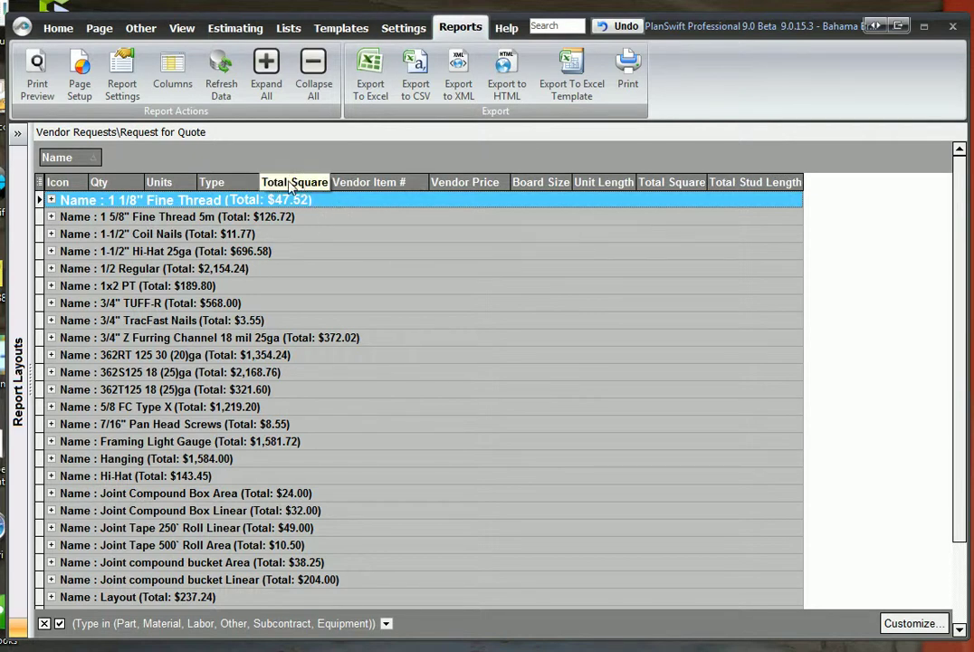
Move the Total Square column beside Type to the end of the report, and place Vendor Item # and Vendor Price just before it
drag(290, 185, 802, 186)
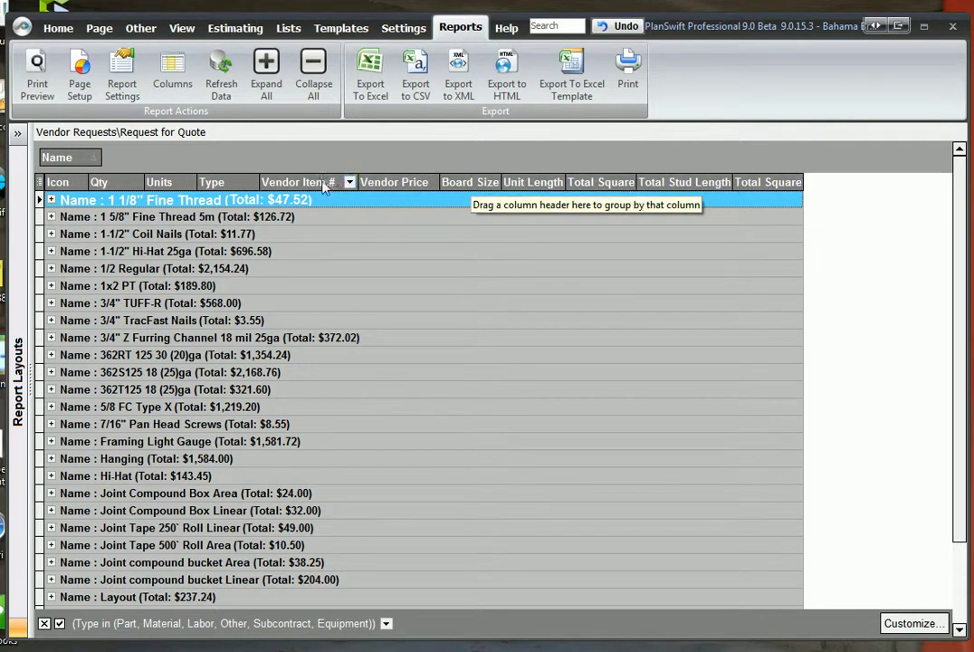
drag(321, 186, 732, 186)
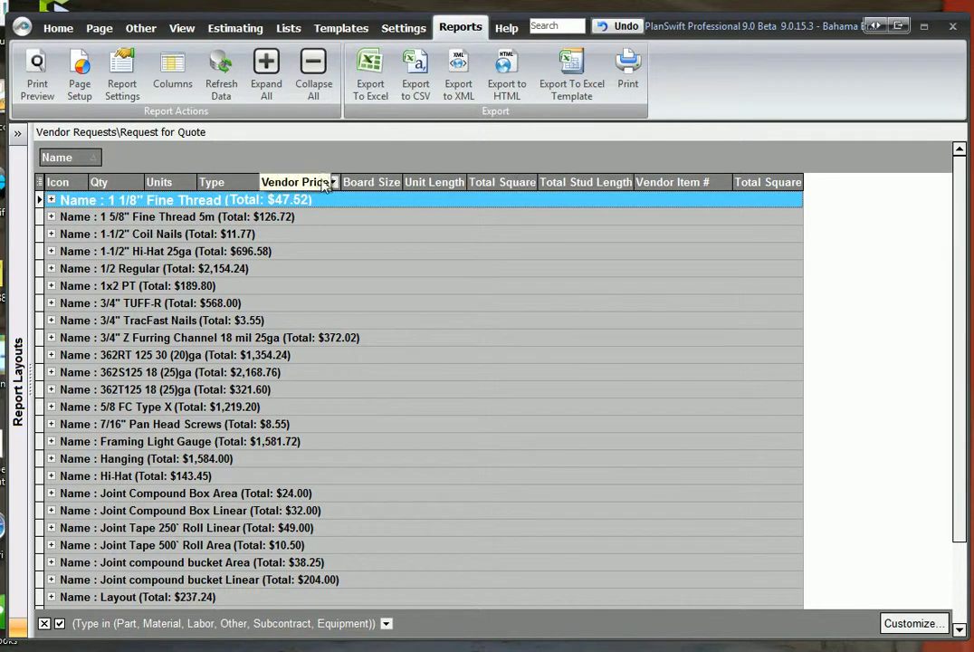
drag(308, 184, 746, 186)
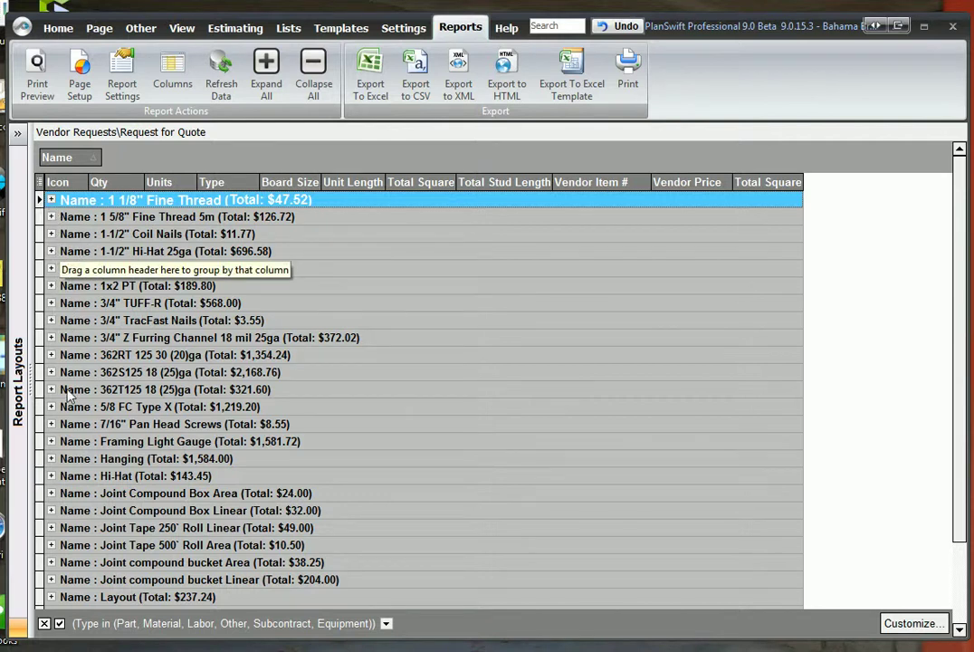
Expand the 3/4" TUFF-R group and switch the Sum in its Qty group footer off and back on
click(52, 303)
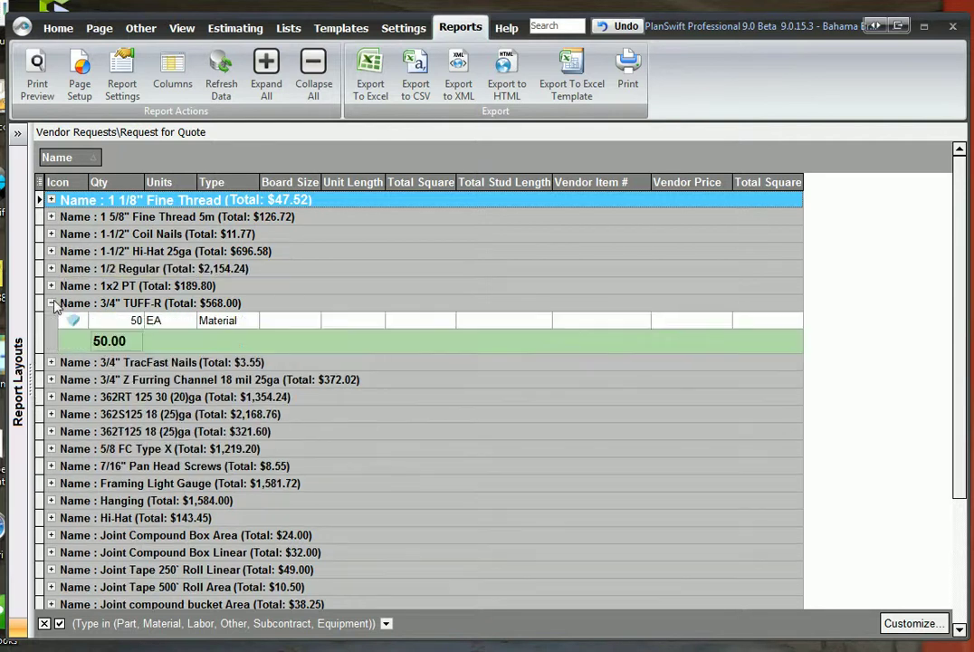
right_click(122, 347)
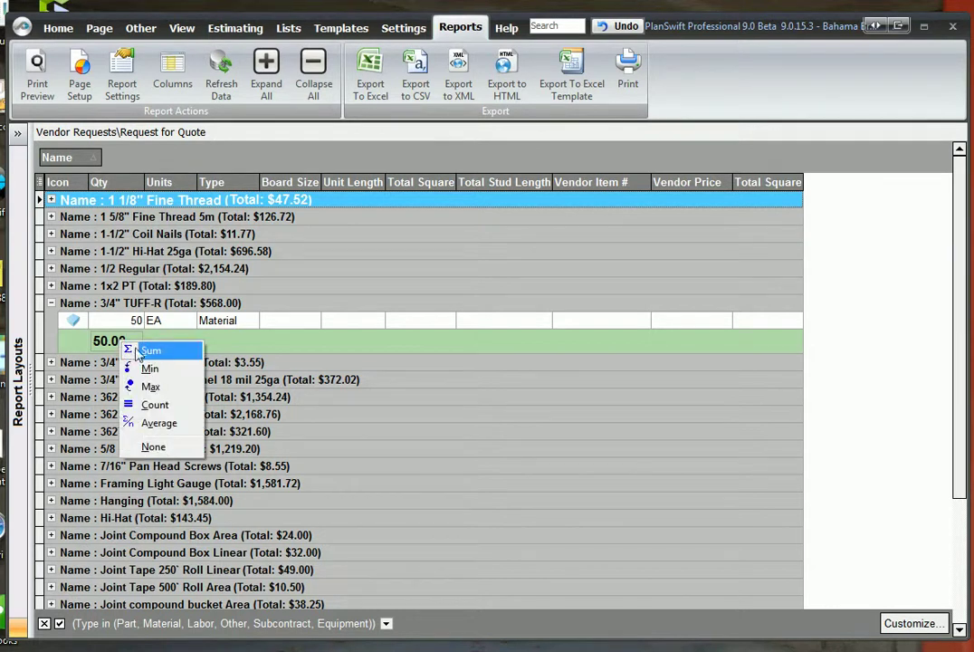
click(147, 350)
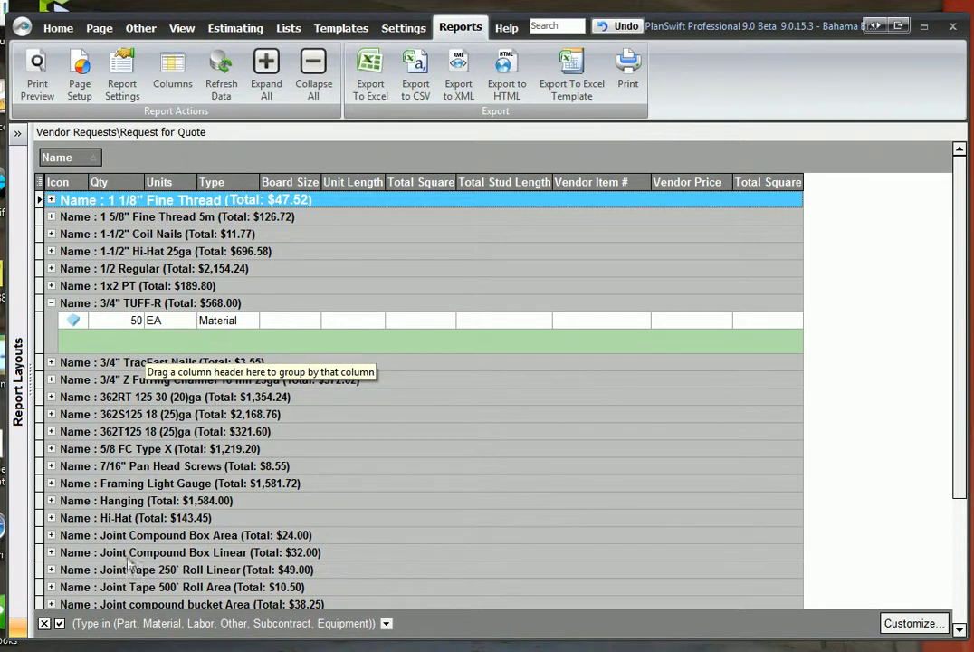
right_click(109, 343)
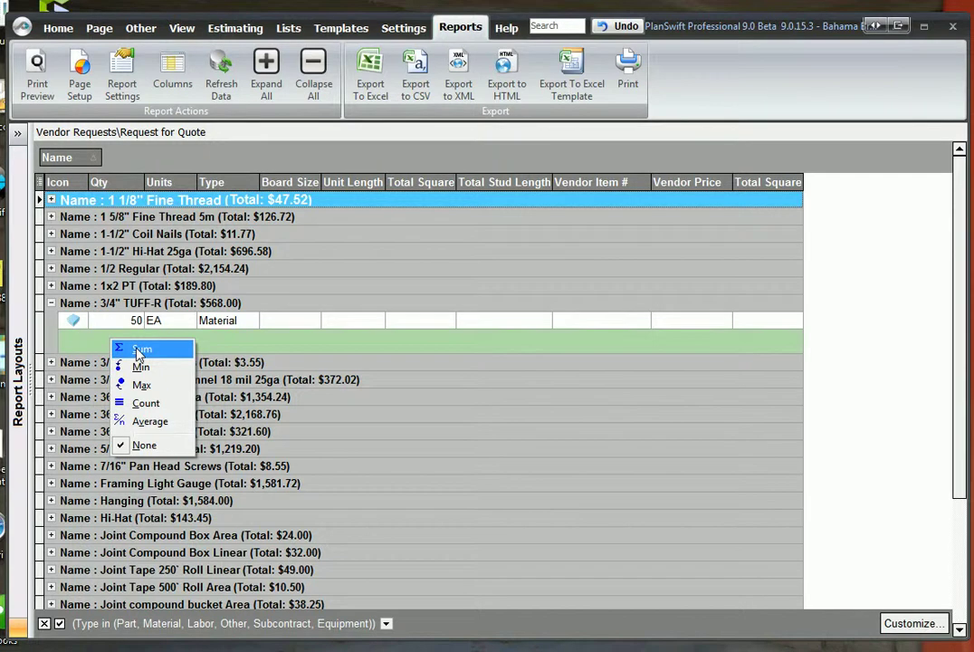
click(140, 350)
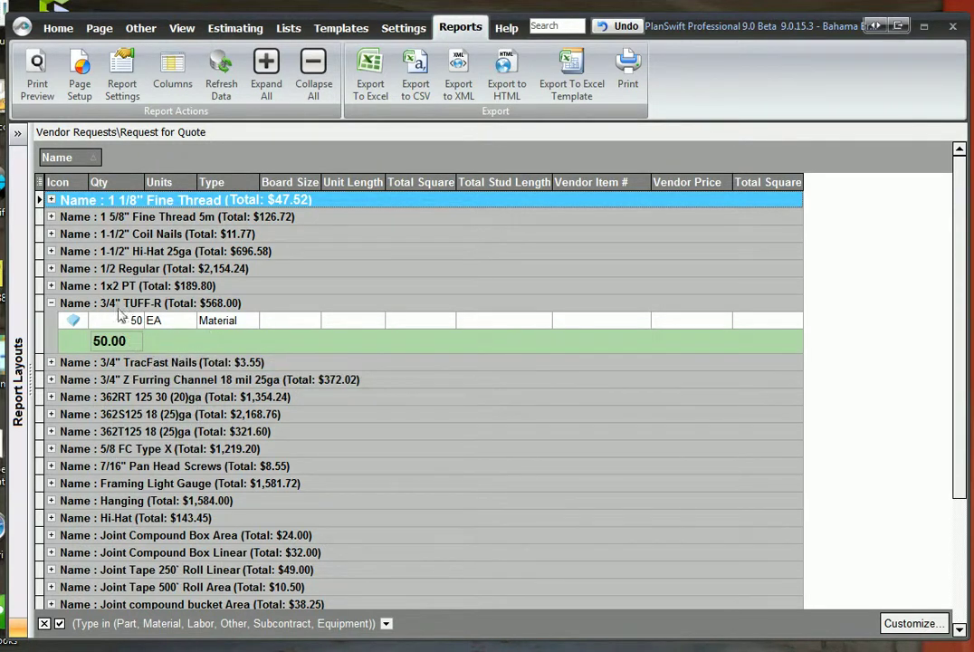
Toggle the group footers off and back on, expanding the 3/4" Z Furring Channel and 5/8 FC Type X groups in between
right_click(106, 185)
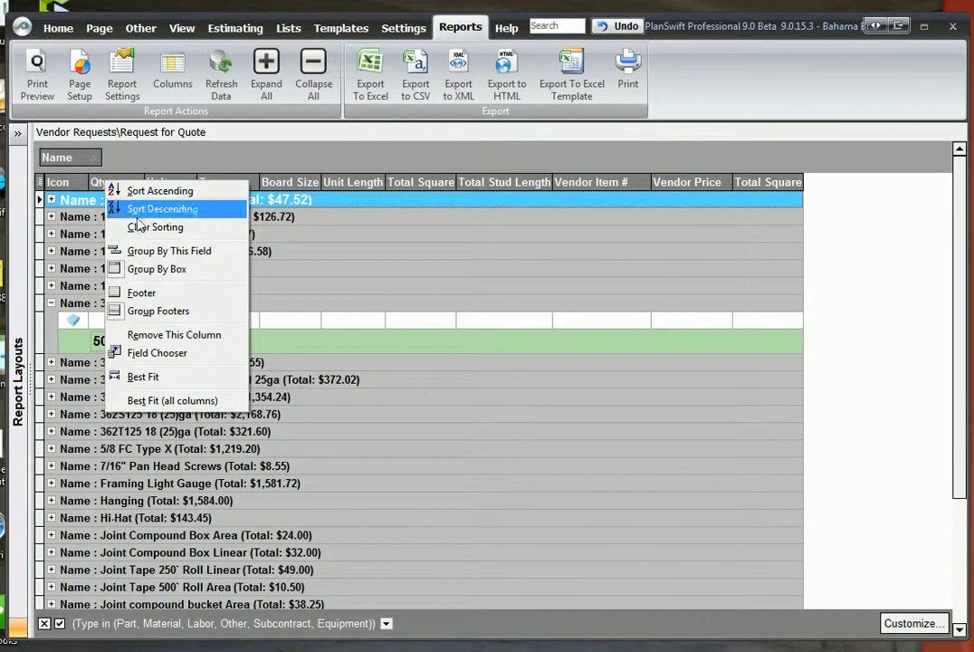
click(156, 312)
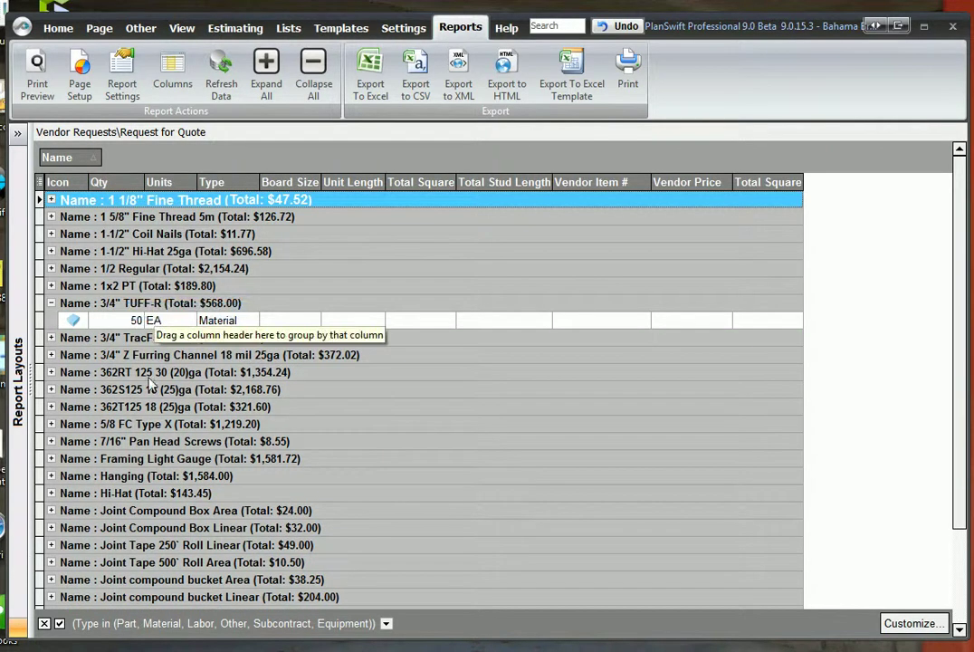
click(51, 355)
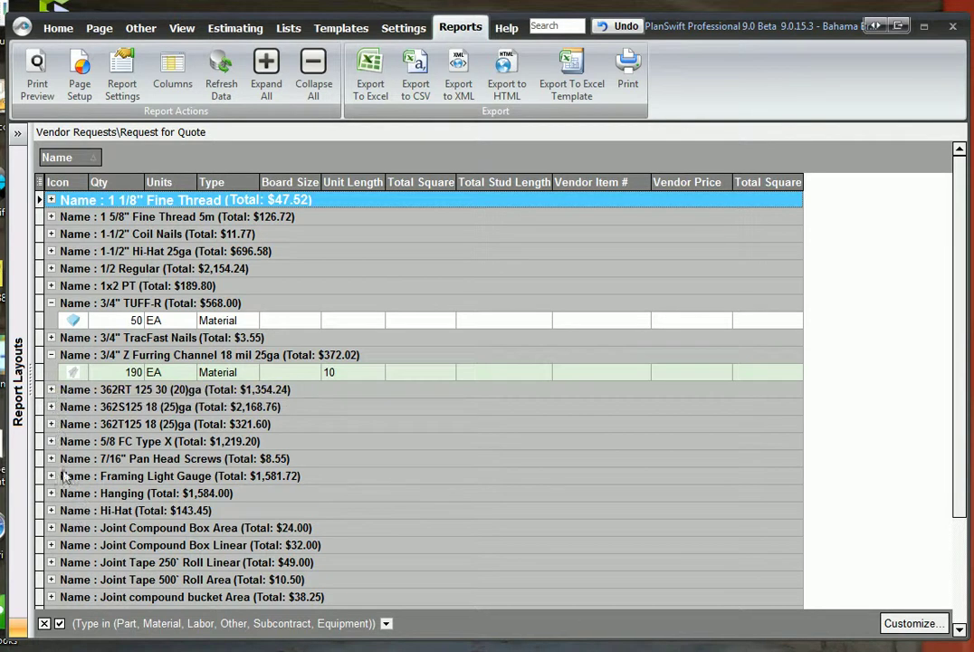
click(51, 441)
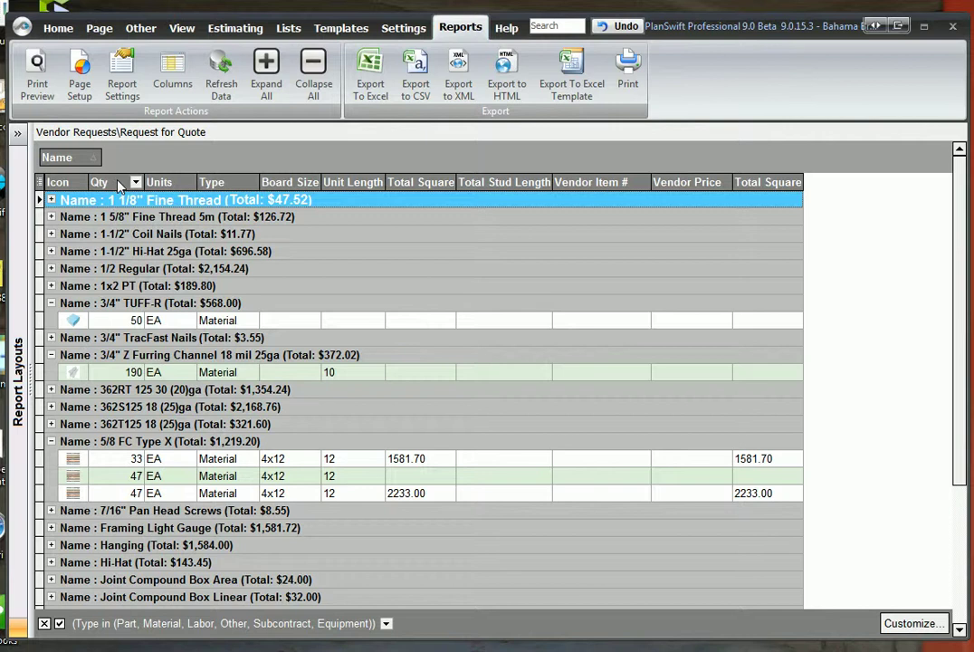
right_click(119, 185)
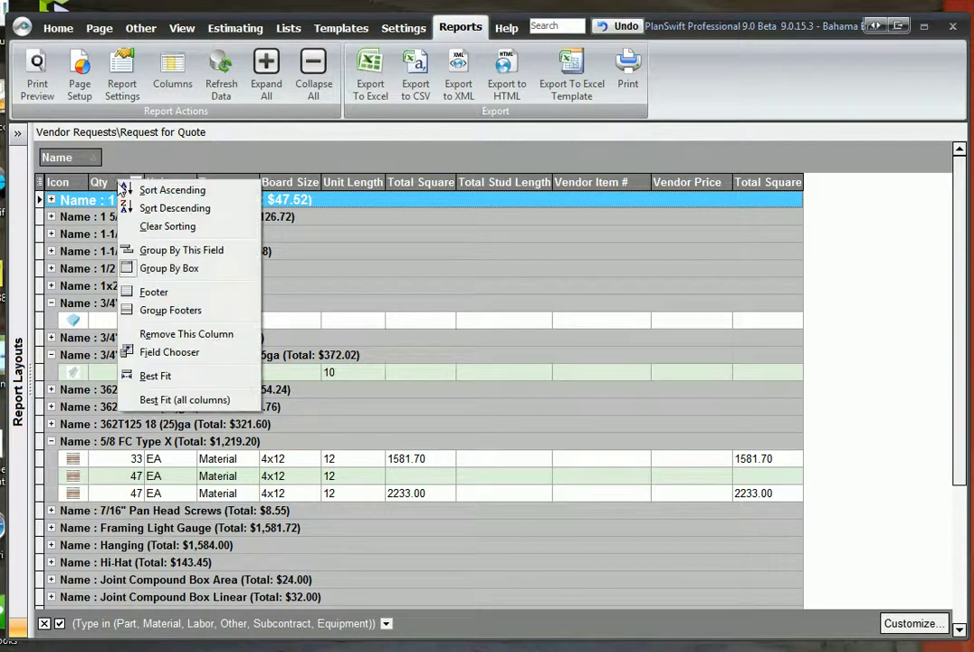
click(156, 312)
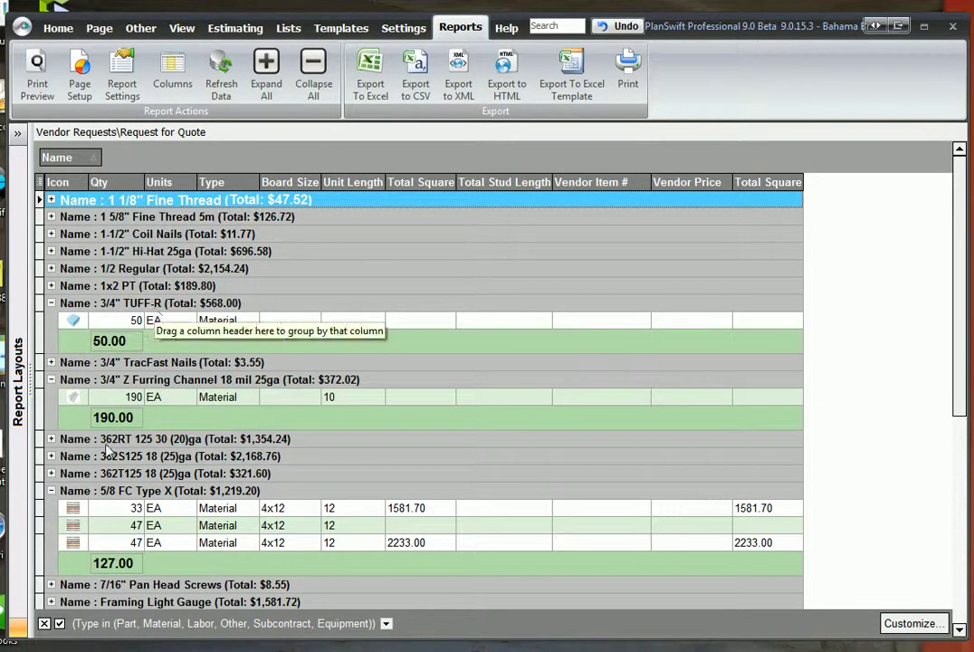
Export the report to Excel, replacing the existing Bahame Breeze Request for Quote file in the Excel Reports folder
scroll(113, 471, down, 2)
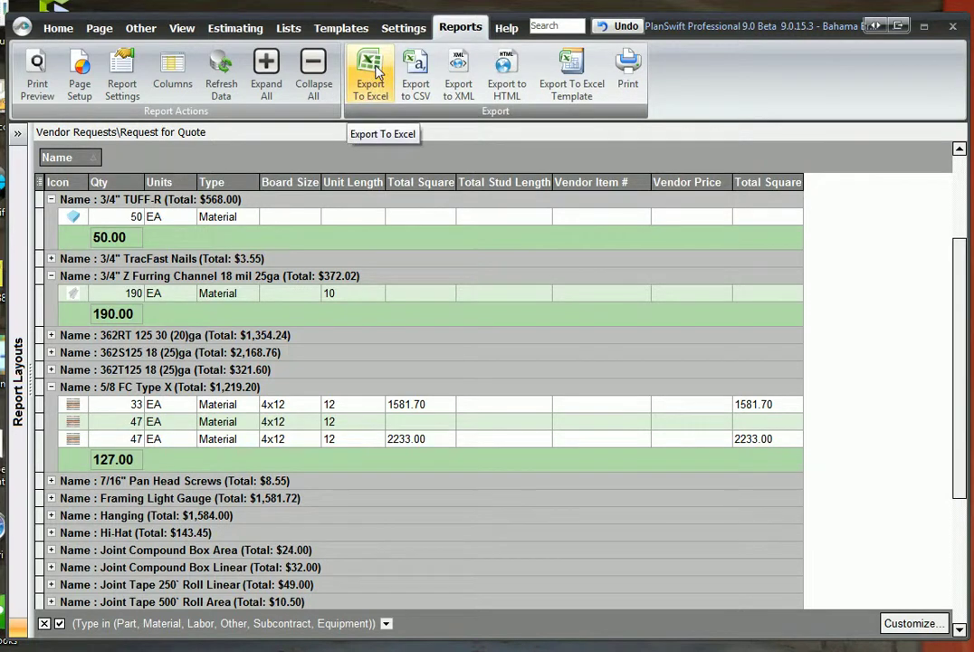
click(375, 75)
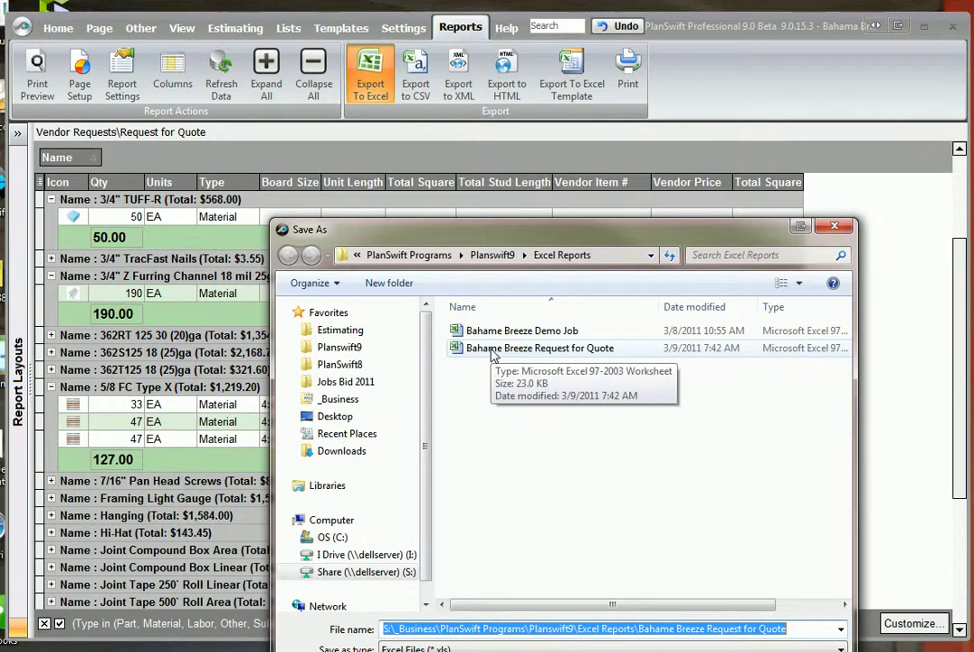
click(493, 356)
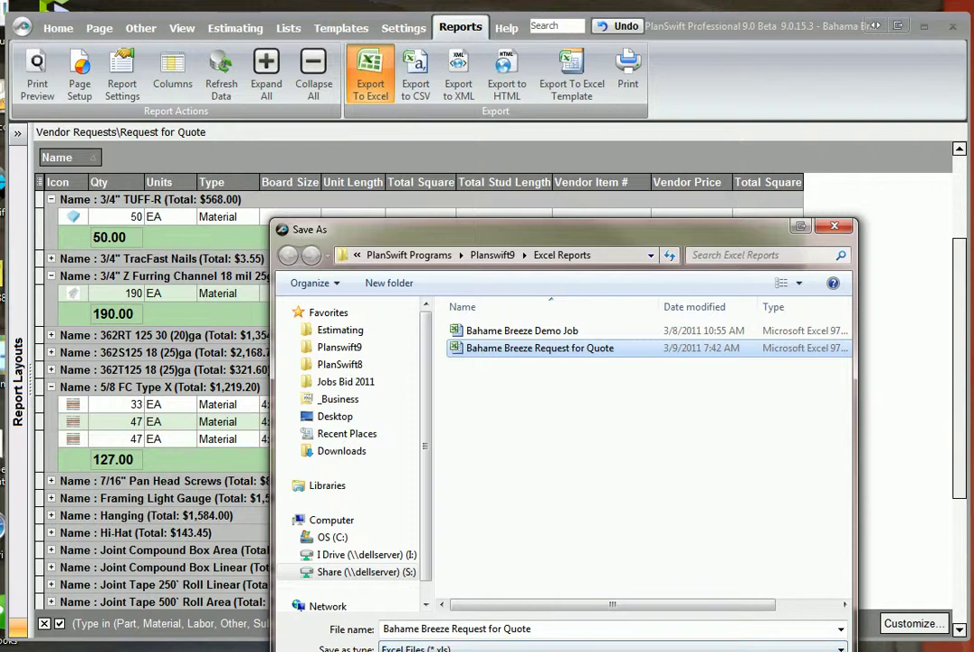
key(Return)
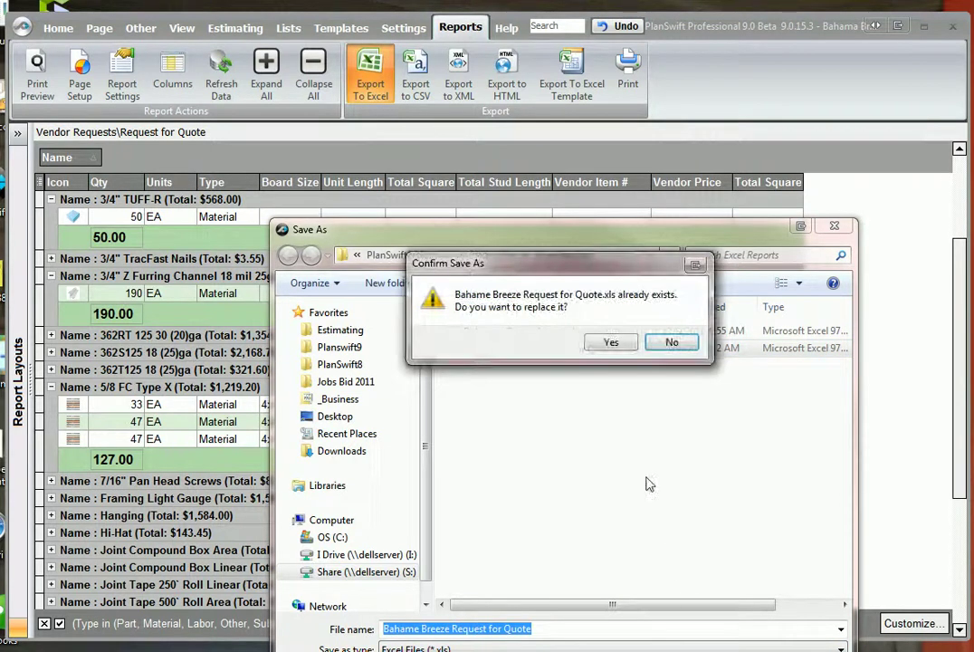
click(614, 342)
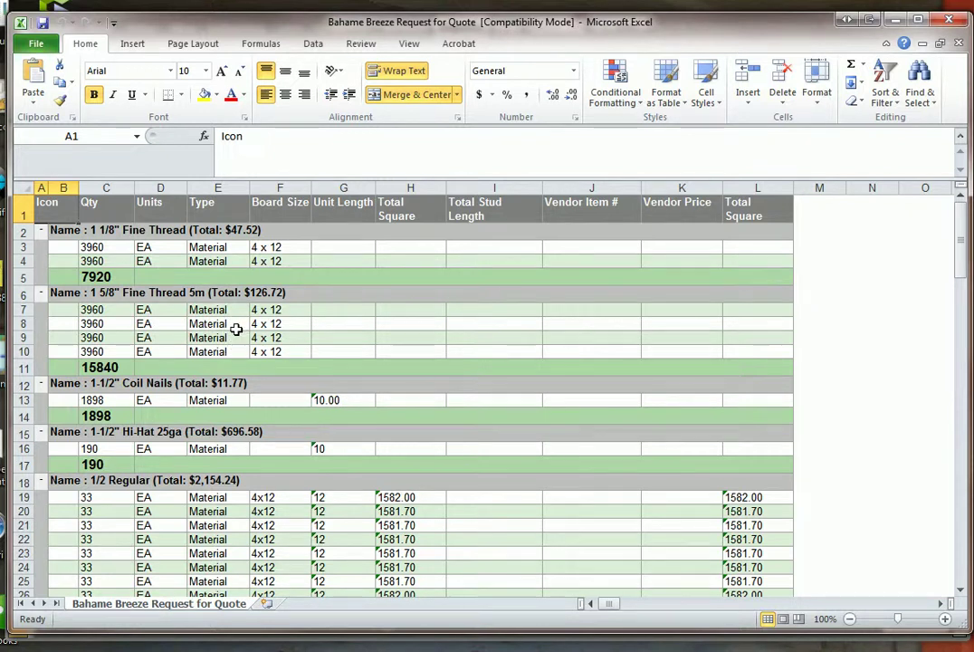
Examine the exported worksheet's item groups, new column values and Qty sums from beginning to end
scroll(237, 336, down, 3)
scroll(254, 351, down, 12)
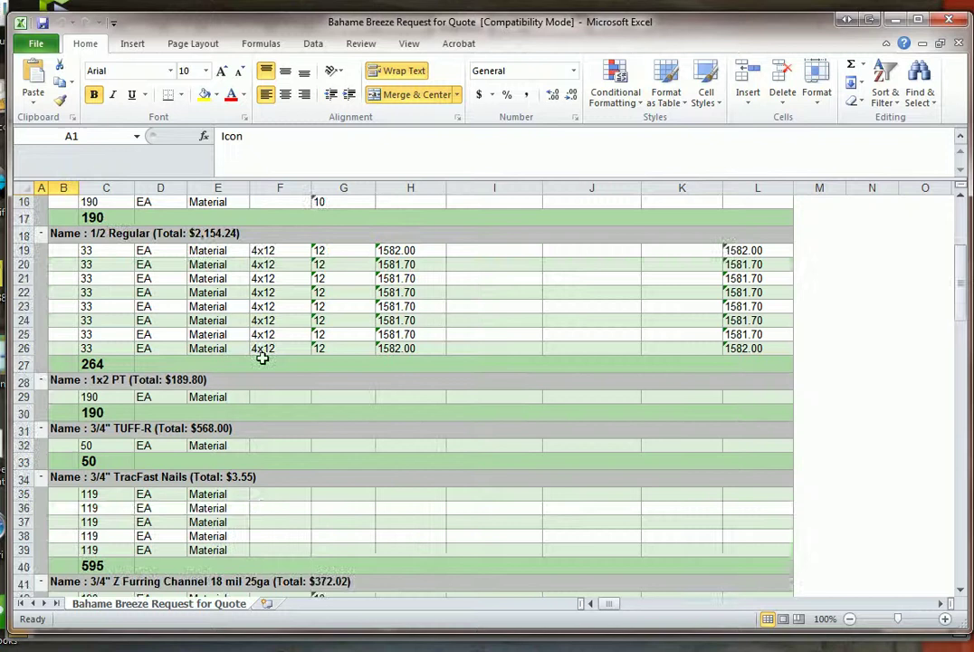
scroll(263, 359, down, 9)
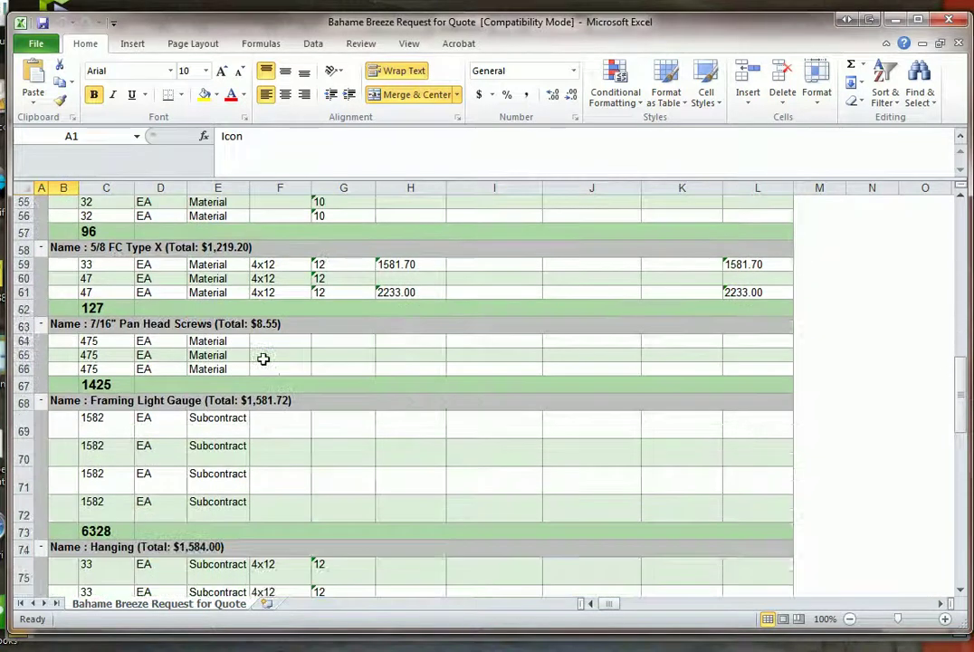
scroll(263, 359, down, 9)
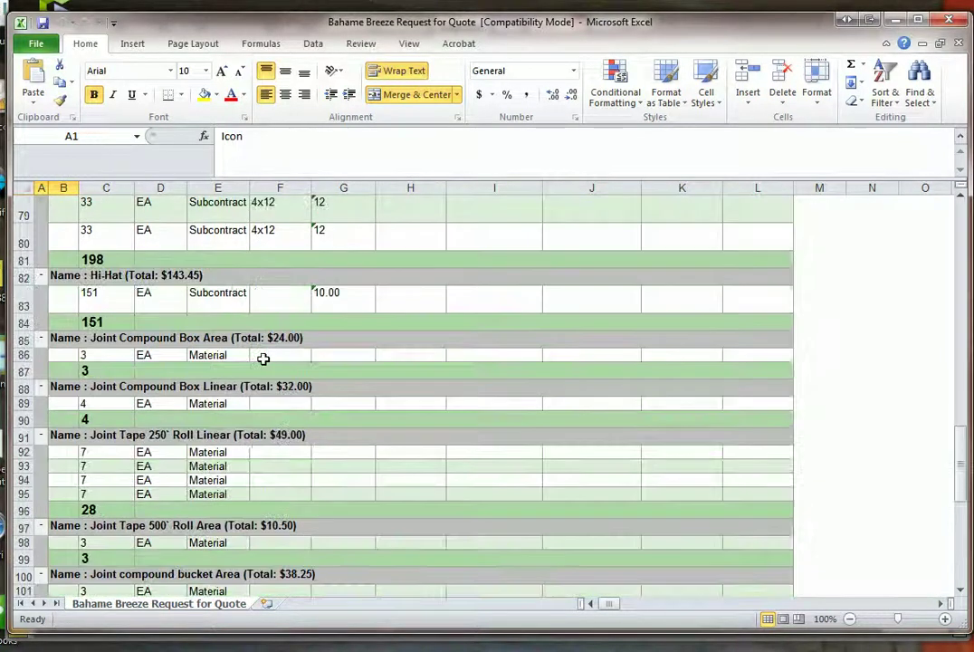
scroll(263, 359, down, 2)
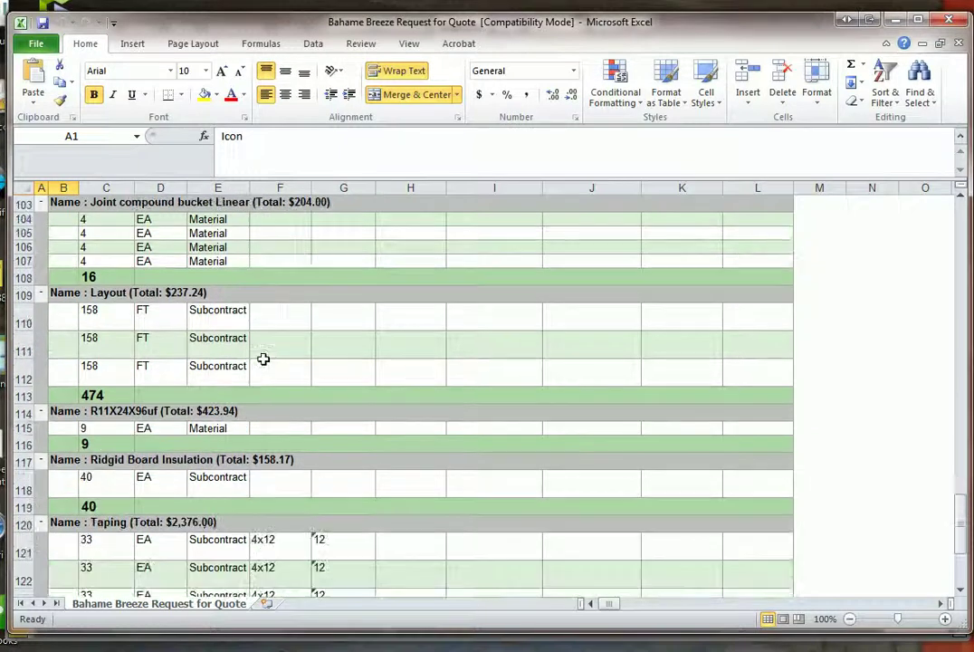
scroll(263, 359, up, 19)
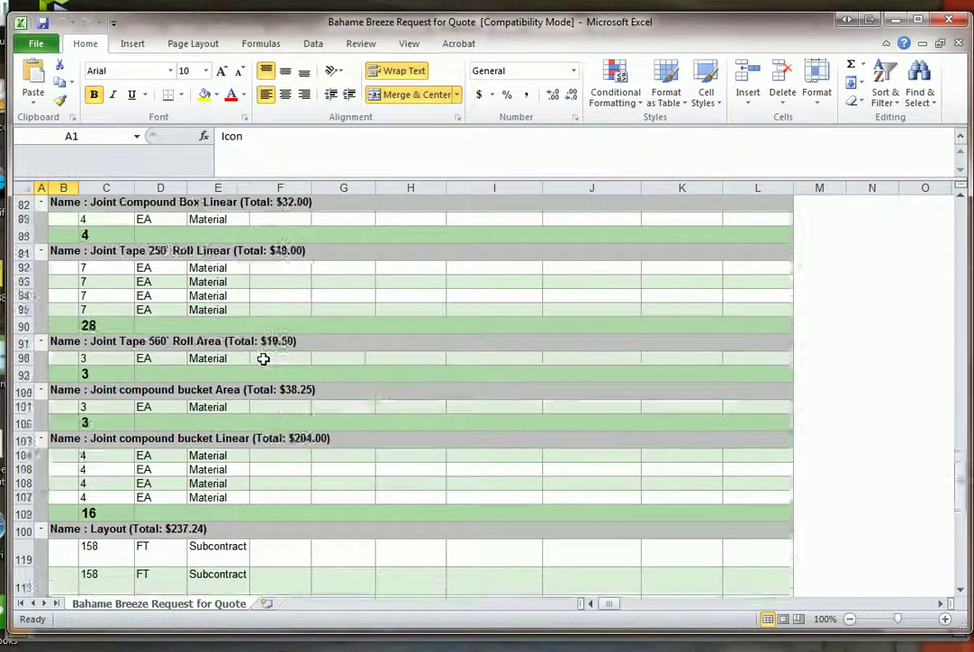
scroll(262, 359, up, 14)
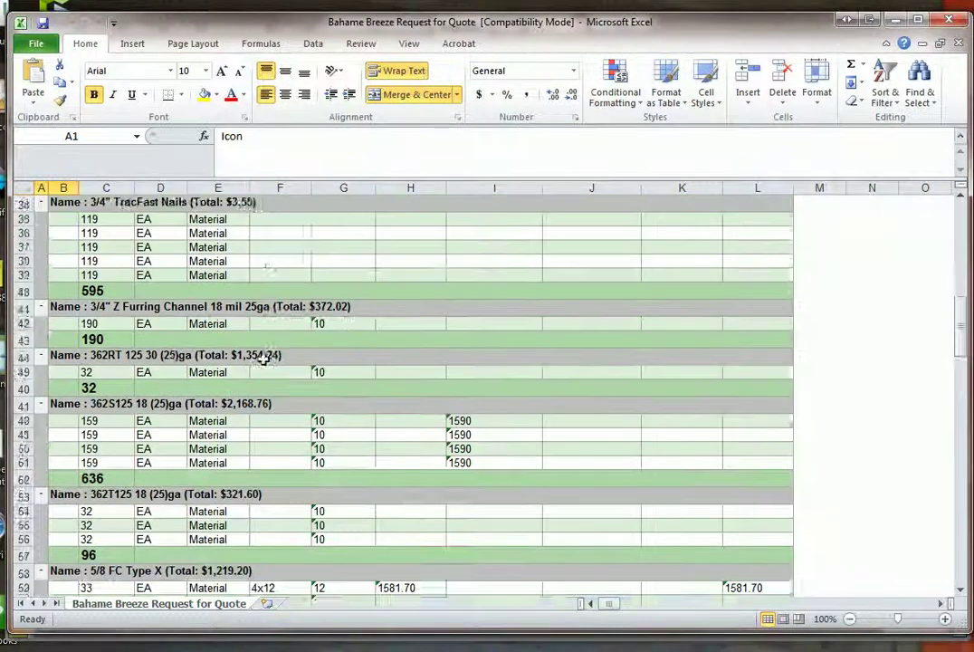
scroll(262, 359, up, 1)
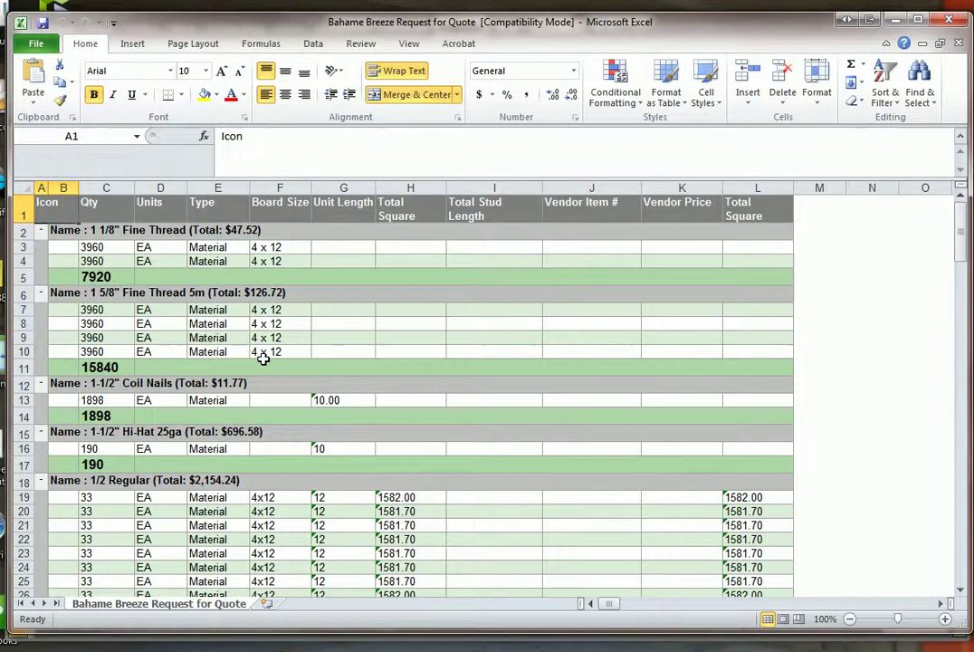
Delete the entire rows 68 to 84, covering the Framing Light Gauge, Hanging and Hi-Hat subcontract groups
scroll(186, 408, down, 4)
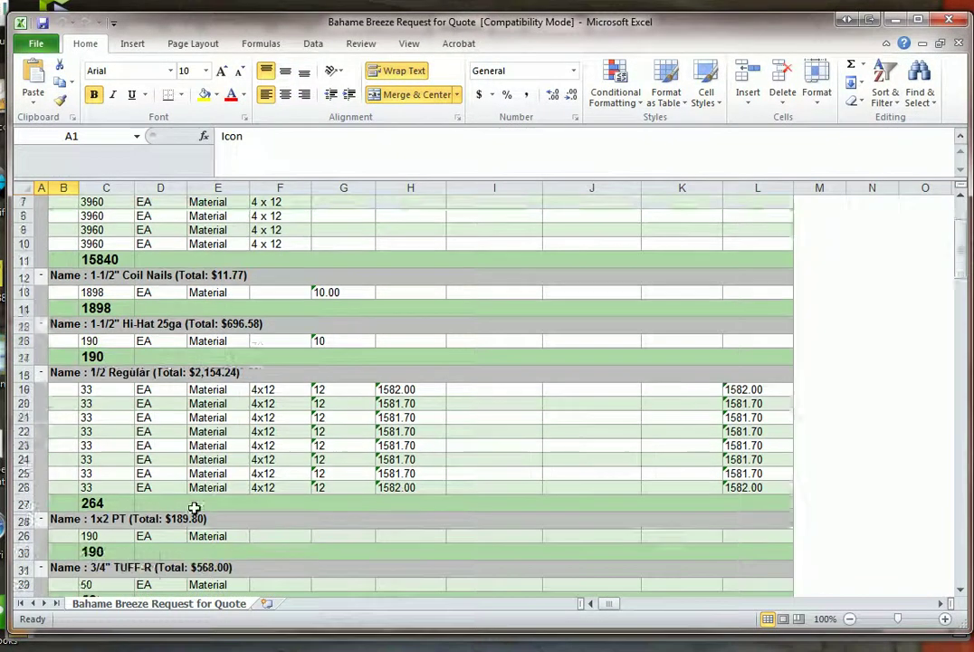
scroll(192, 490, down, 11)
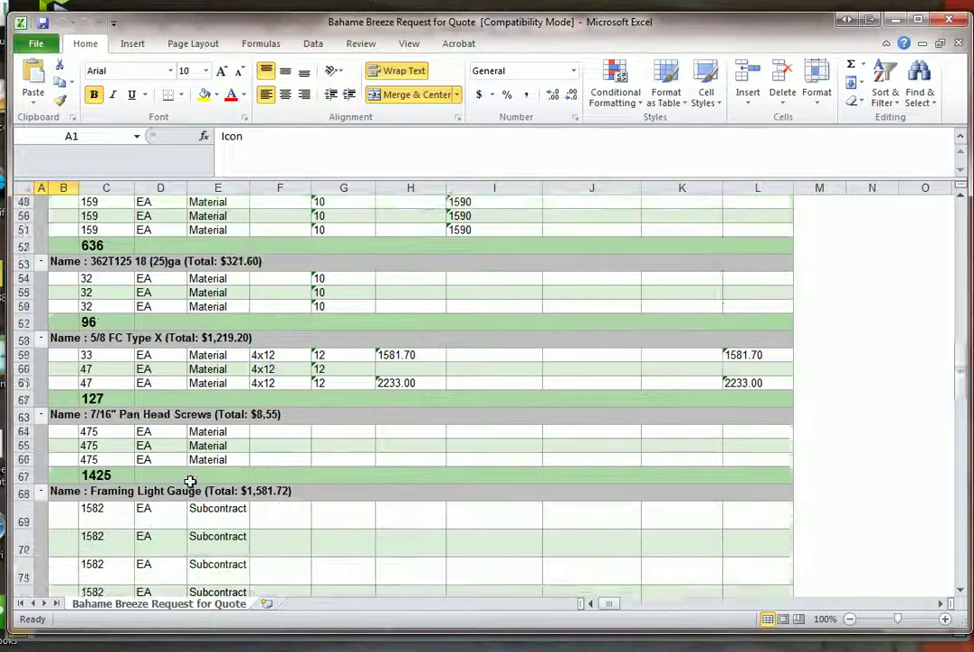
scroll(190, 482, down, 2)
click(127, 404)
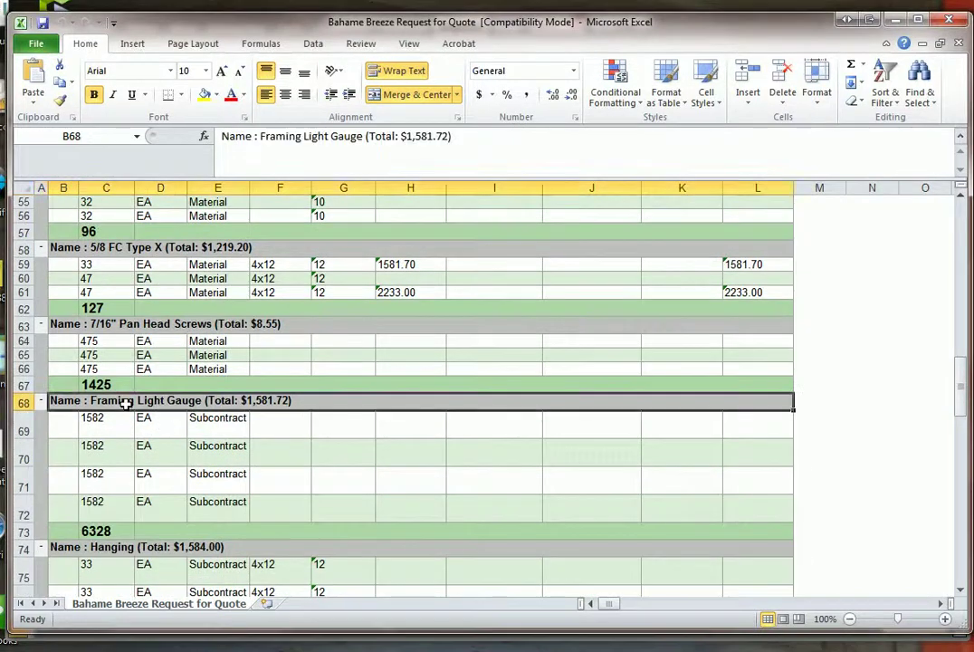
drag(127, 404, 126, 403)
right_click(171, 292)
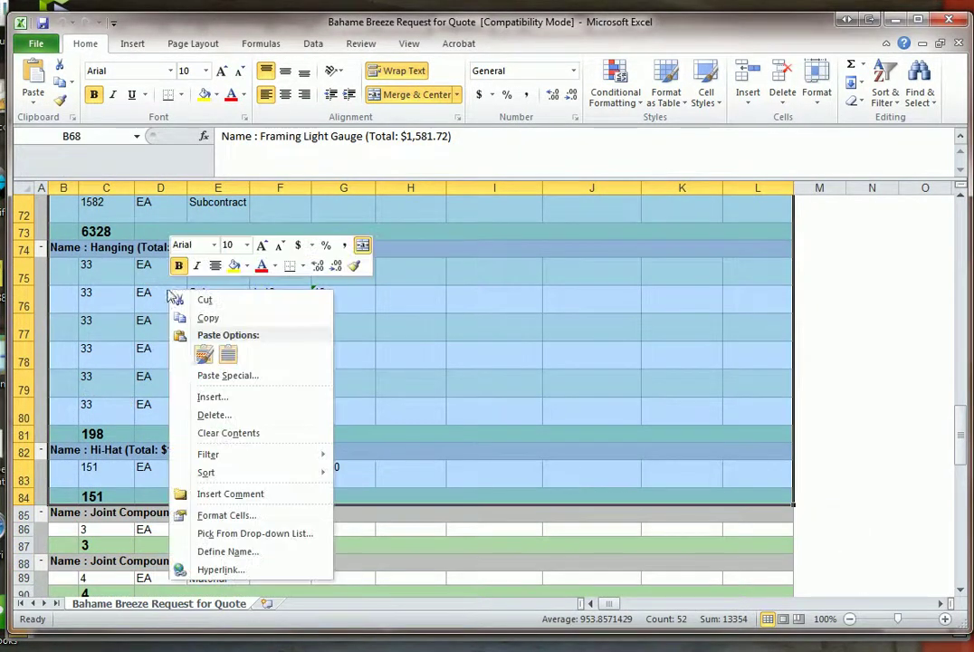
click(216, 415)
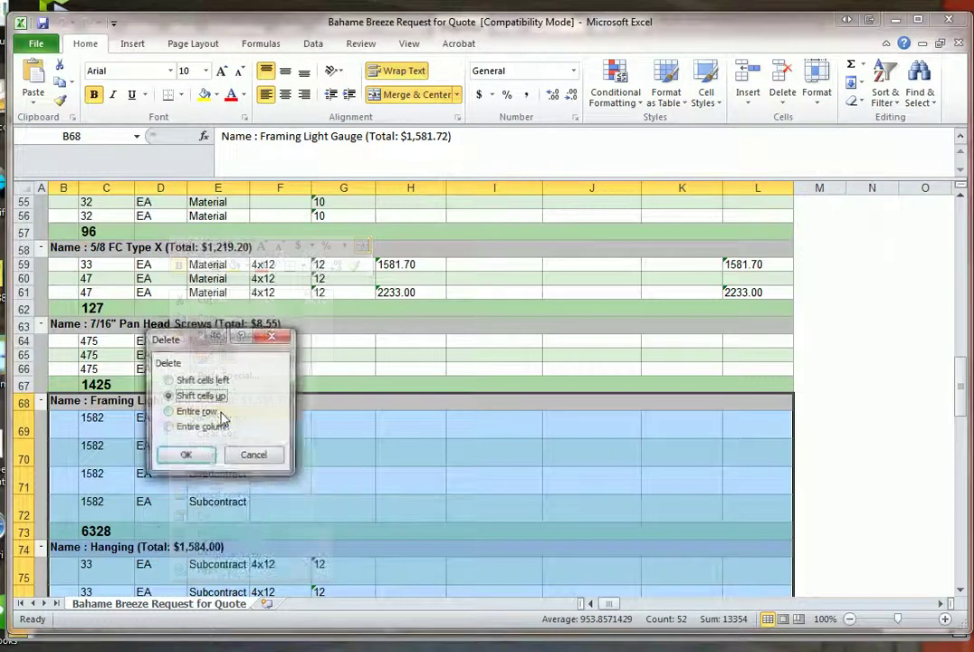
click(198, 413)
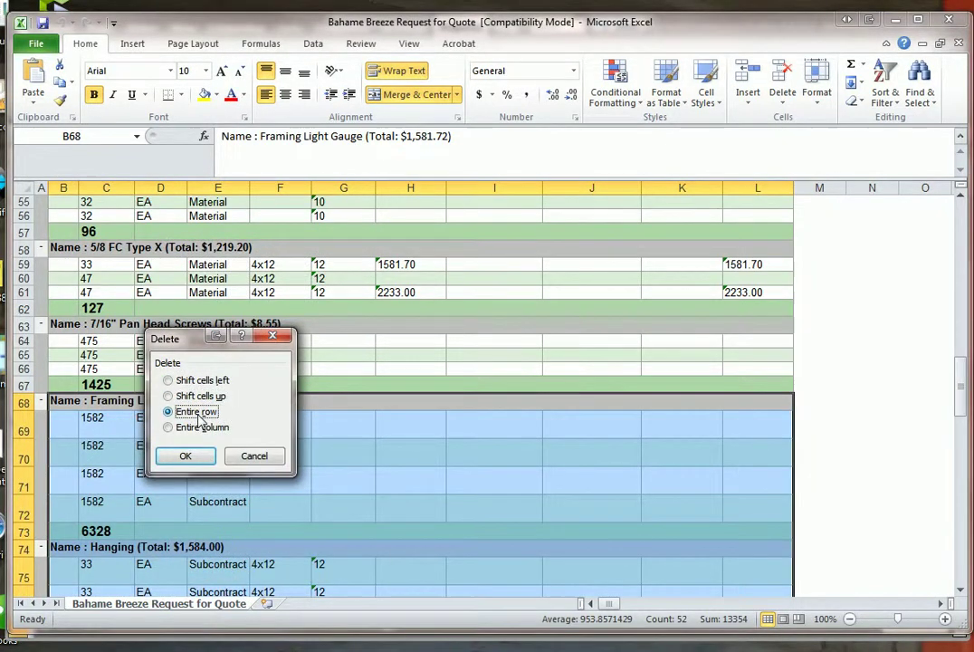
click(186, 457)
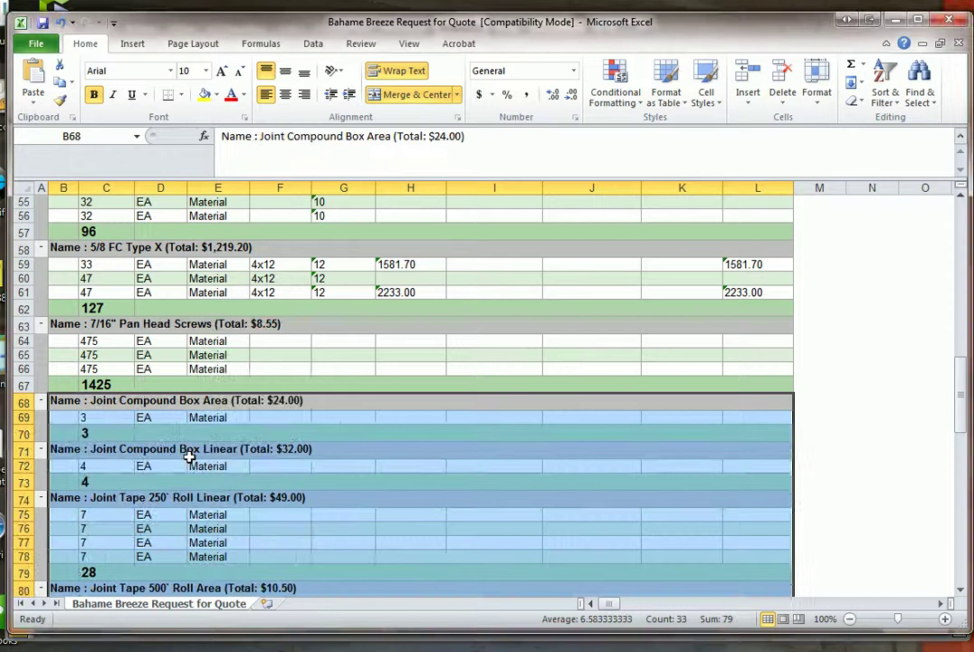
Delete the entire rows 92 to 117, covering everything from the Layout group through the Z-Furring group
scroll(188, 457, down, 7)
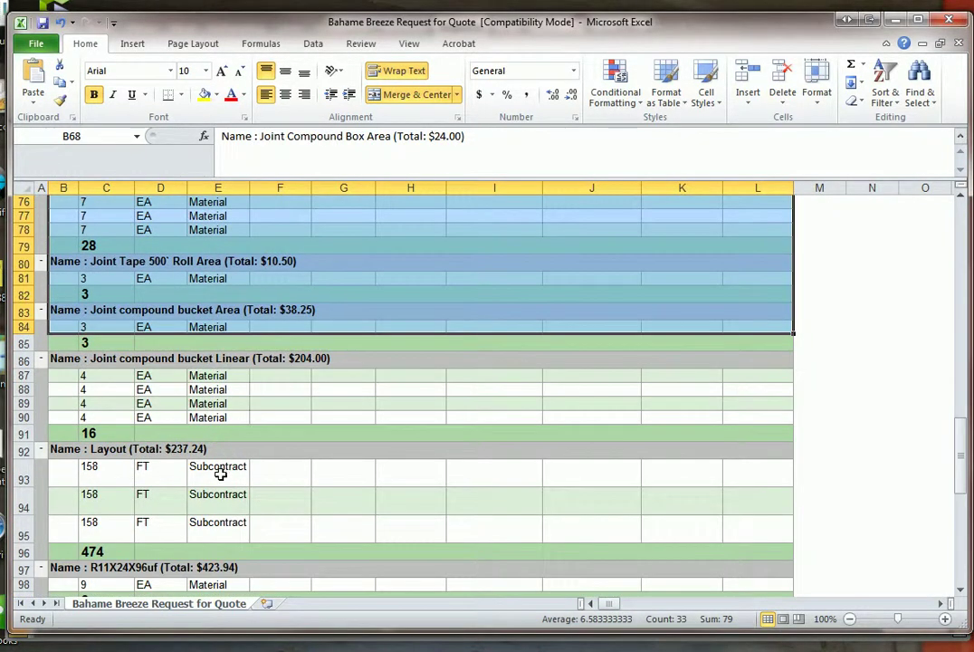
click(224, 451)
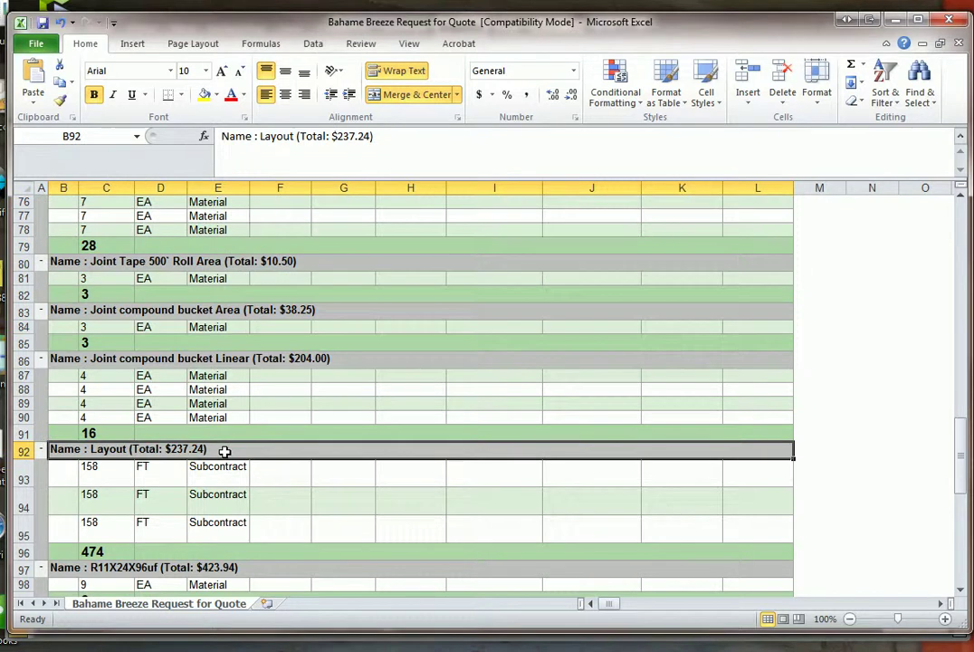
key(shift+Down)
key(shift+Down)
key(shift+Down)
key(shift+Down)
key(shift+Down)
key(shift+Down)
key(shift+Down)
key(shift+Down)
key(shift+Down)
key(shift+Down)
key(shift+Down)
key(shift+Down)
key(shift+Down)
key(shift+Down)
key(shift+Down)
key(shift+Down)
key(shift+Down)
key(shift+Down)
key(shift+Down)
key(shift+Down)
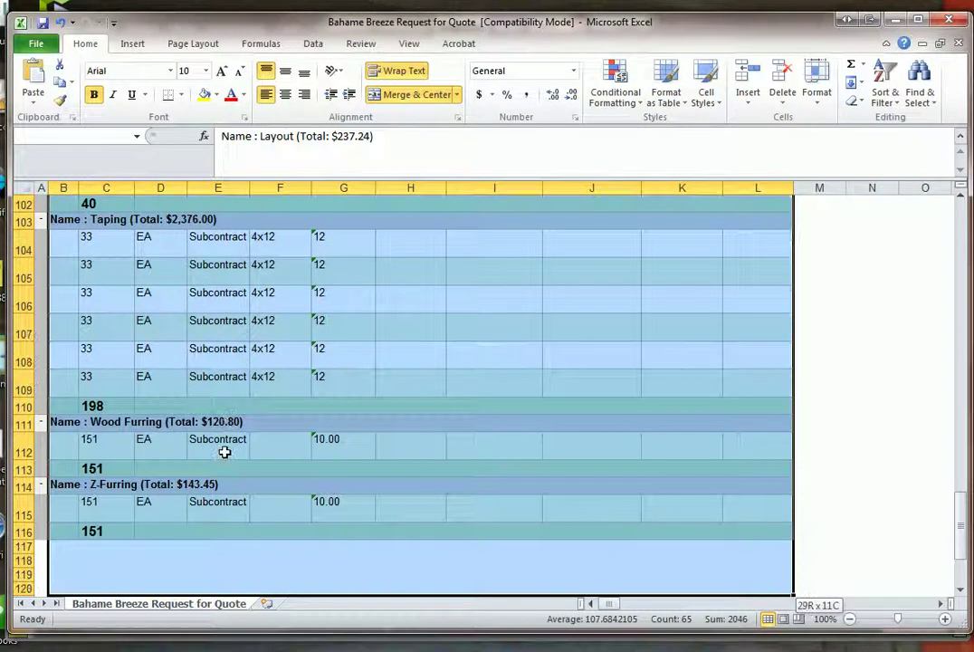
key(shift+Up)
key(shift+Up)
key(shift+Up)
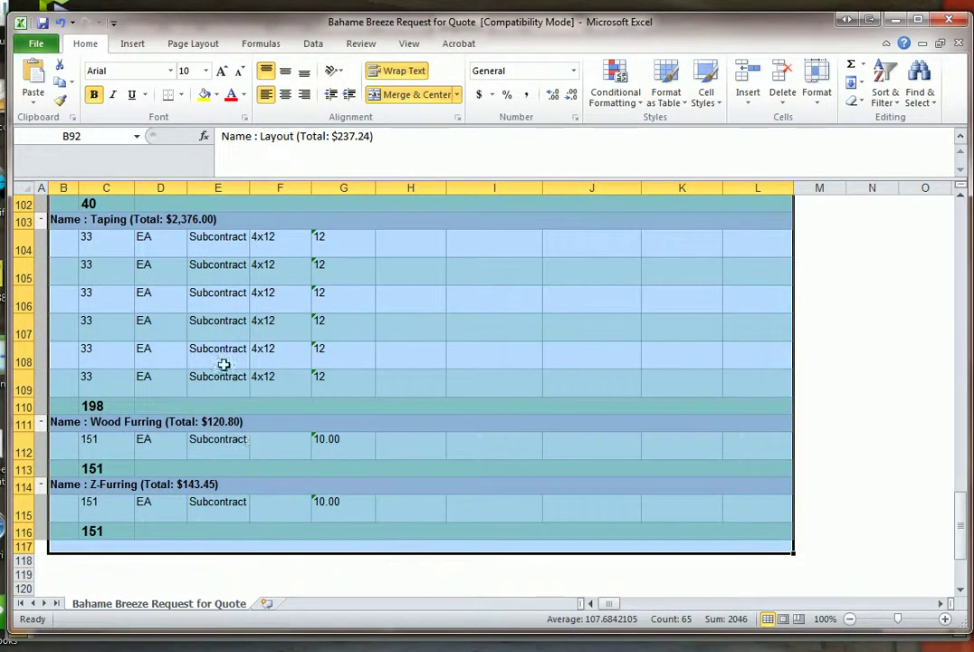
right_click(224, 362)
click(273, 468)
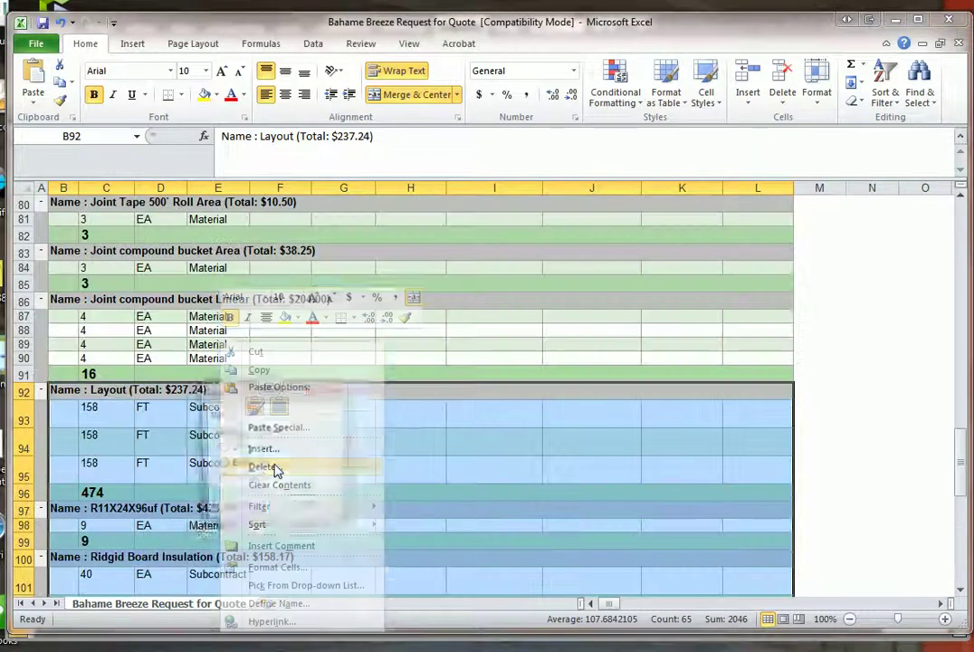
click(245, 463)
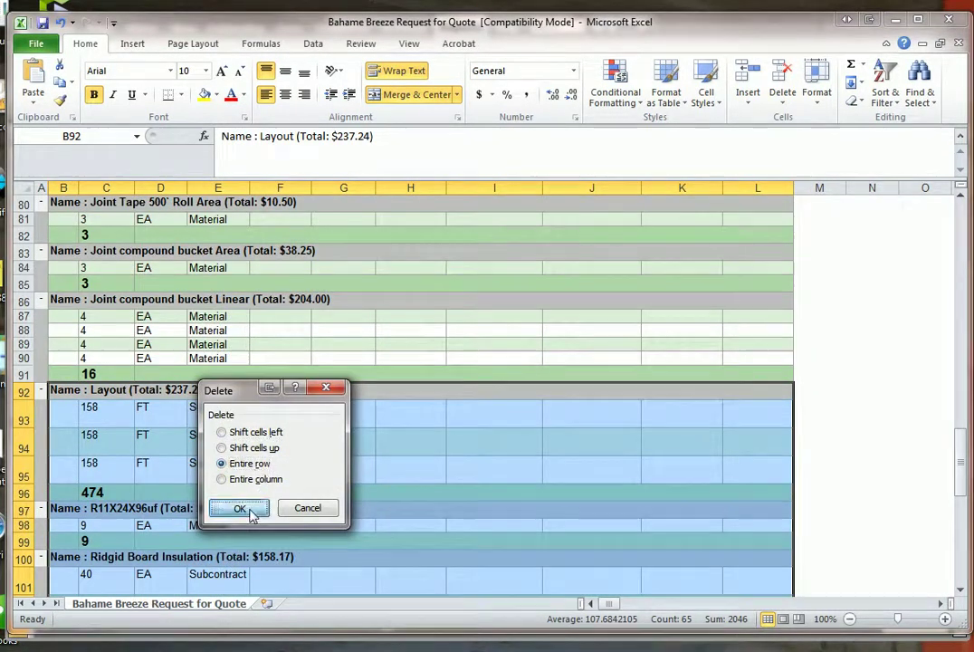
click(240, 509)
Return to the start of the sheet and select the Vendor Price cells in row 3 and in the first 1/2 Regular row
scroll(184, 504, up, 13)
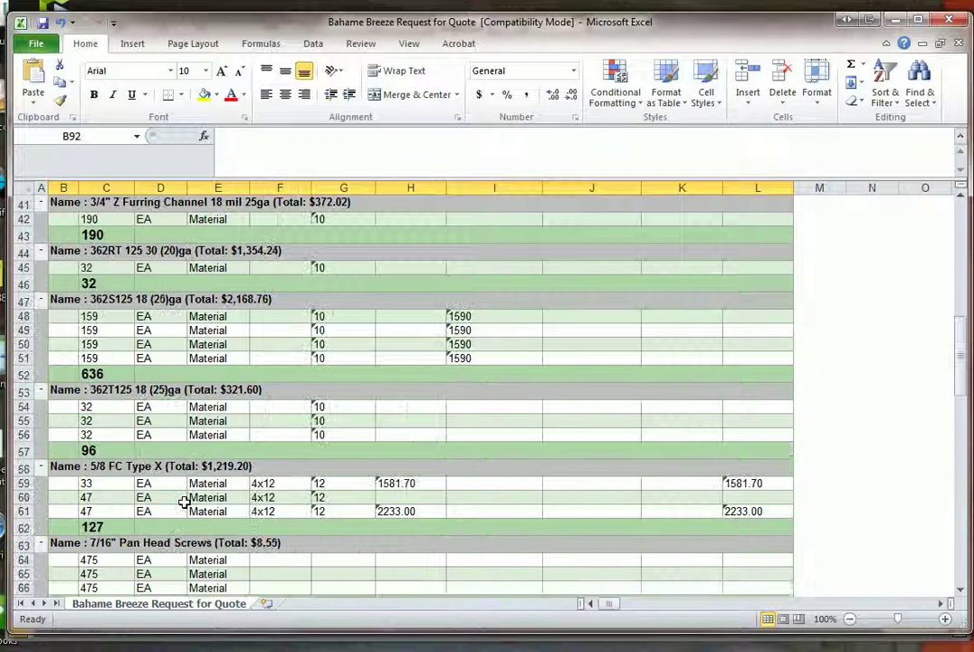
scroll(184, 504, up, 13)
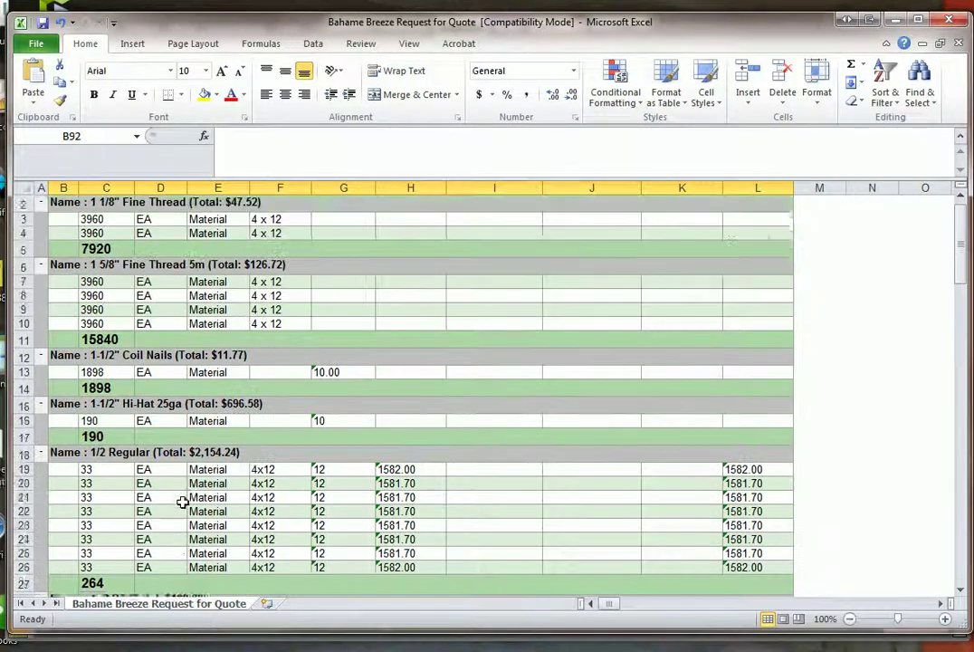
scroll(184, 503, up, 1)
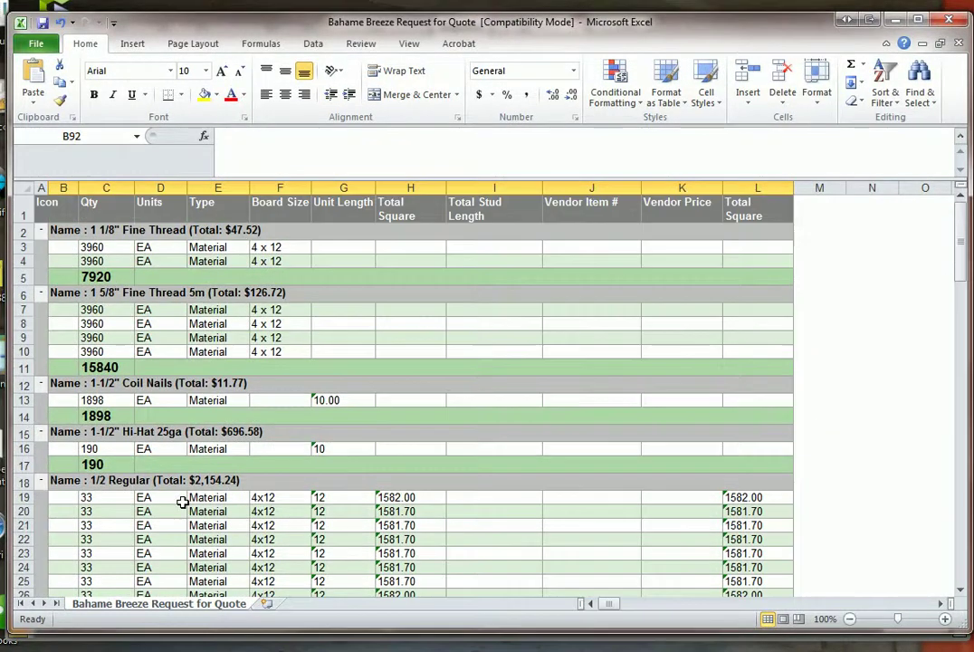
click(687, 246)
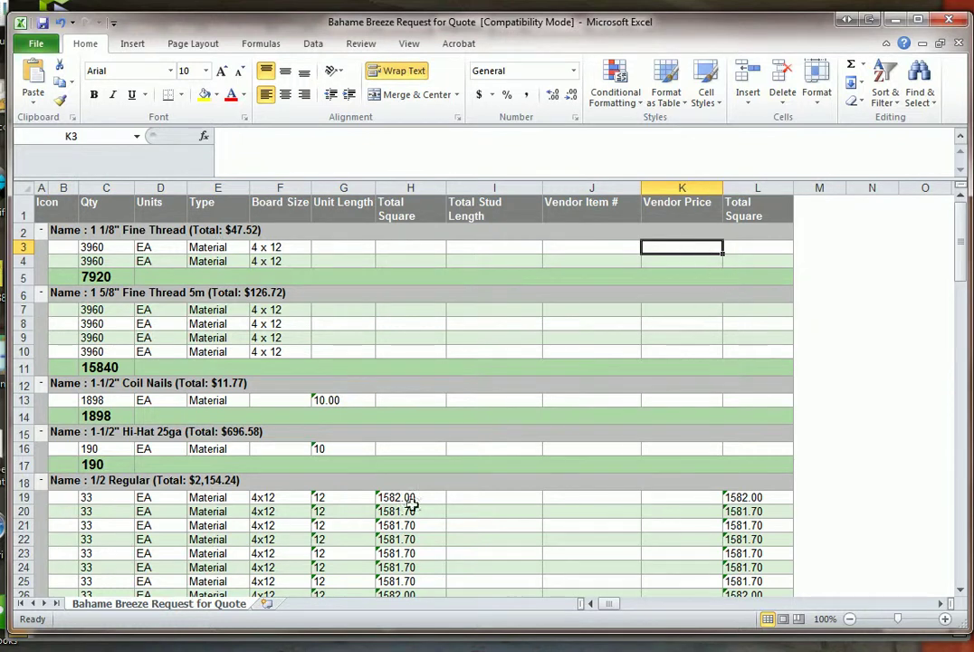
click(684, 484)
click(681, 501)
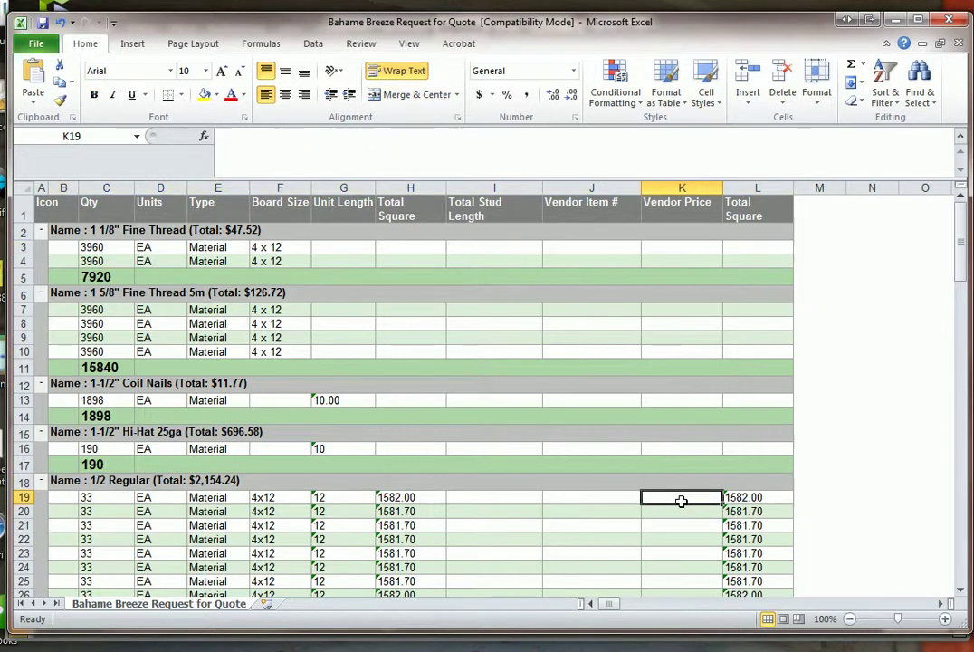